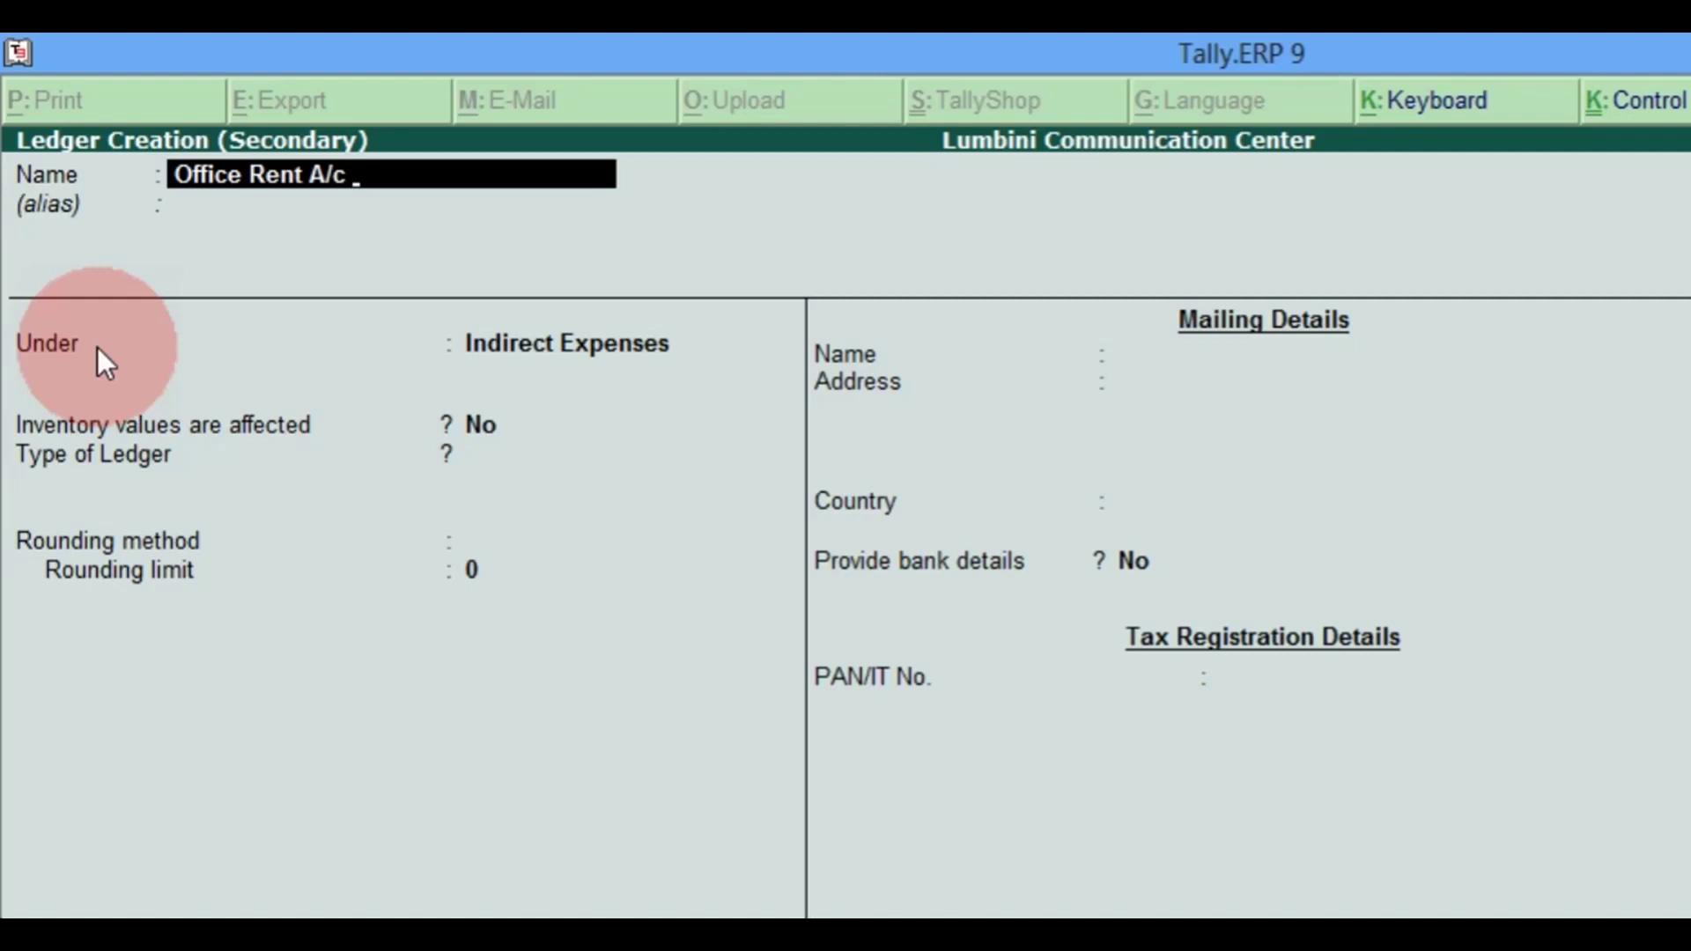
Step: Create the Office Rent A/c ledger under Indirect Expenses, without an alias and with ledger type and rounding method Not Applicable
key("Return")
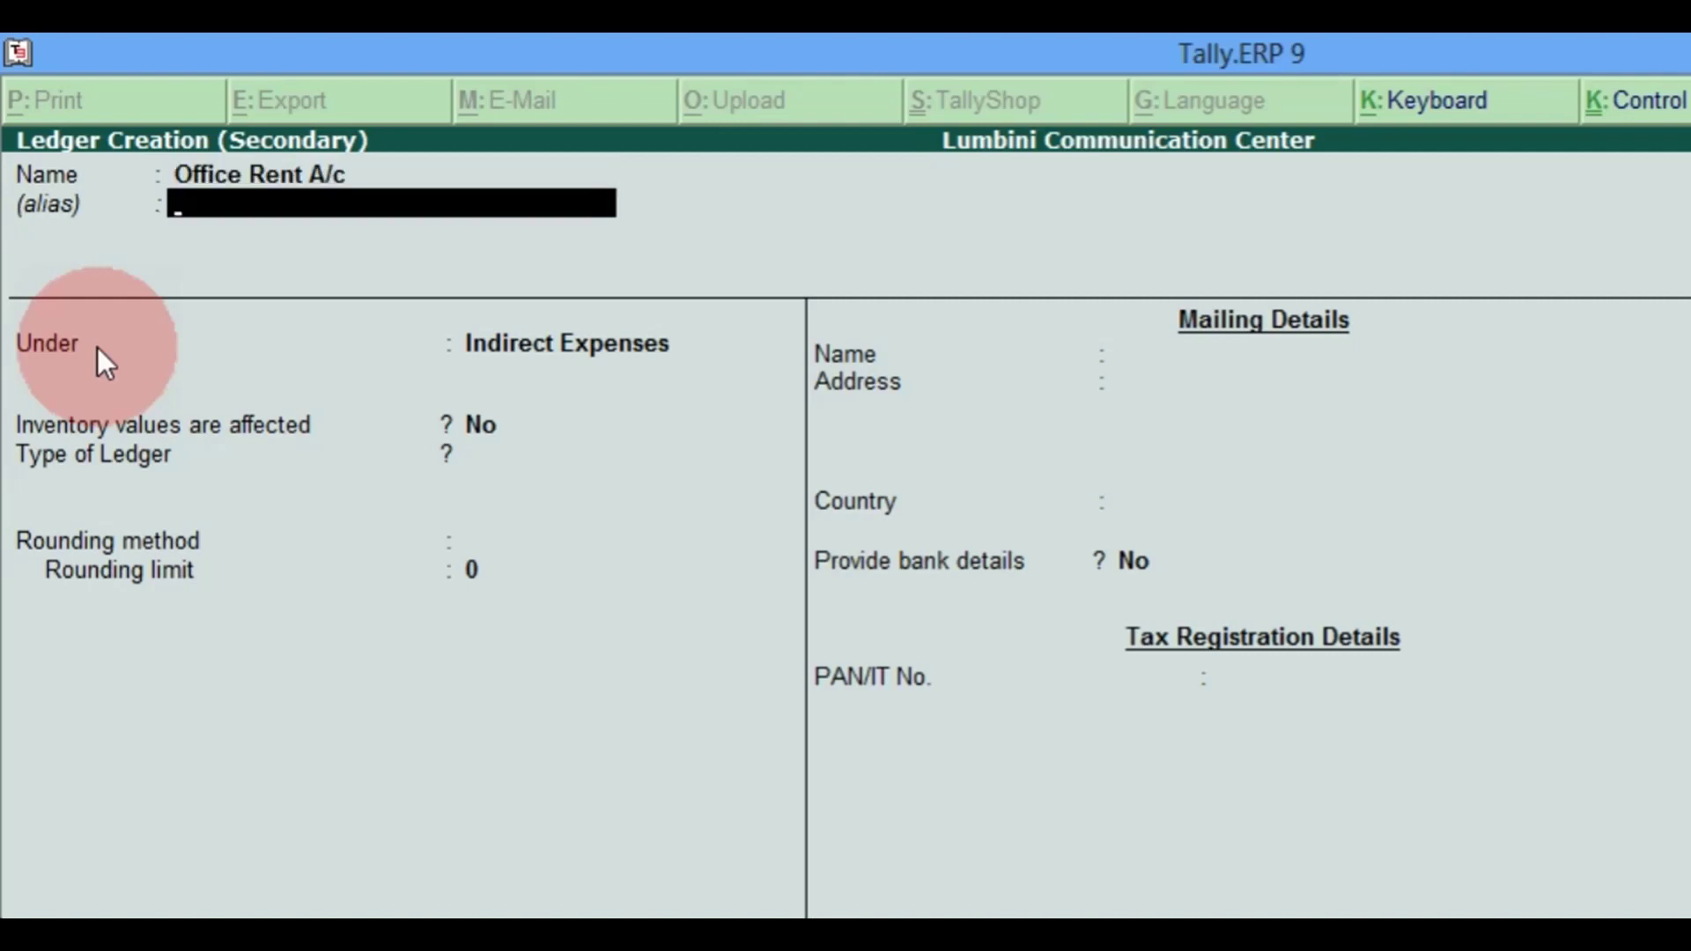
key("Return")
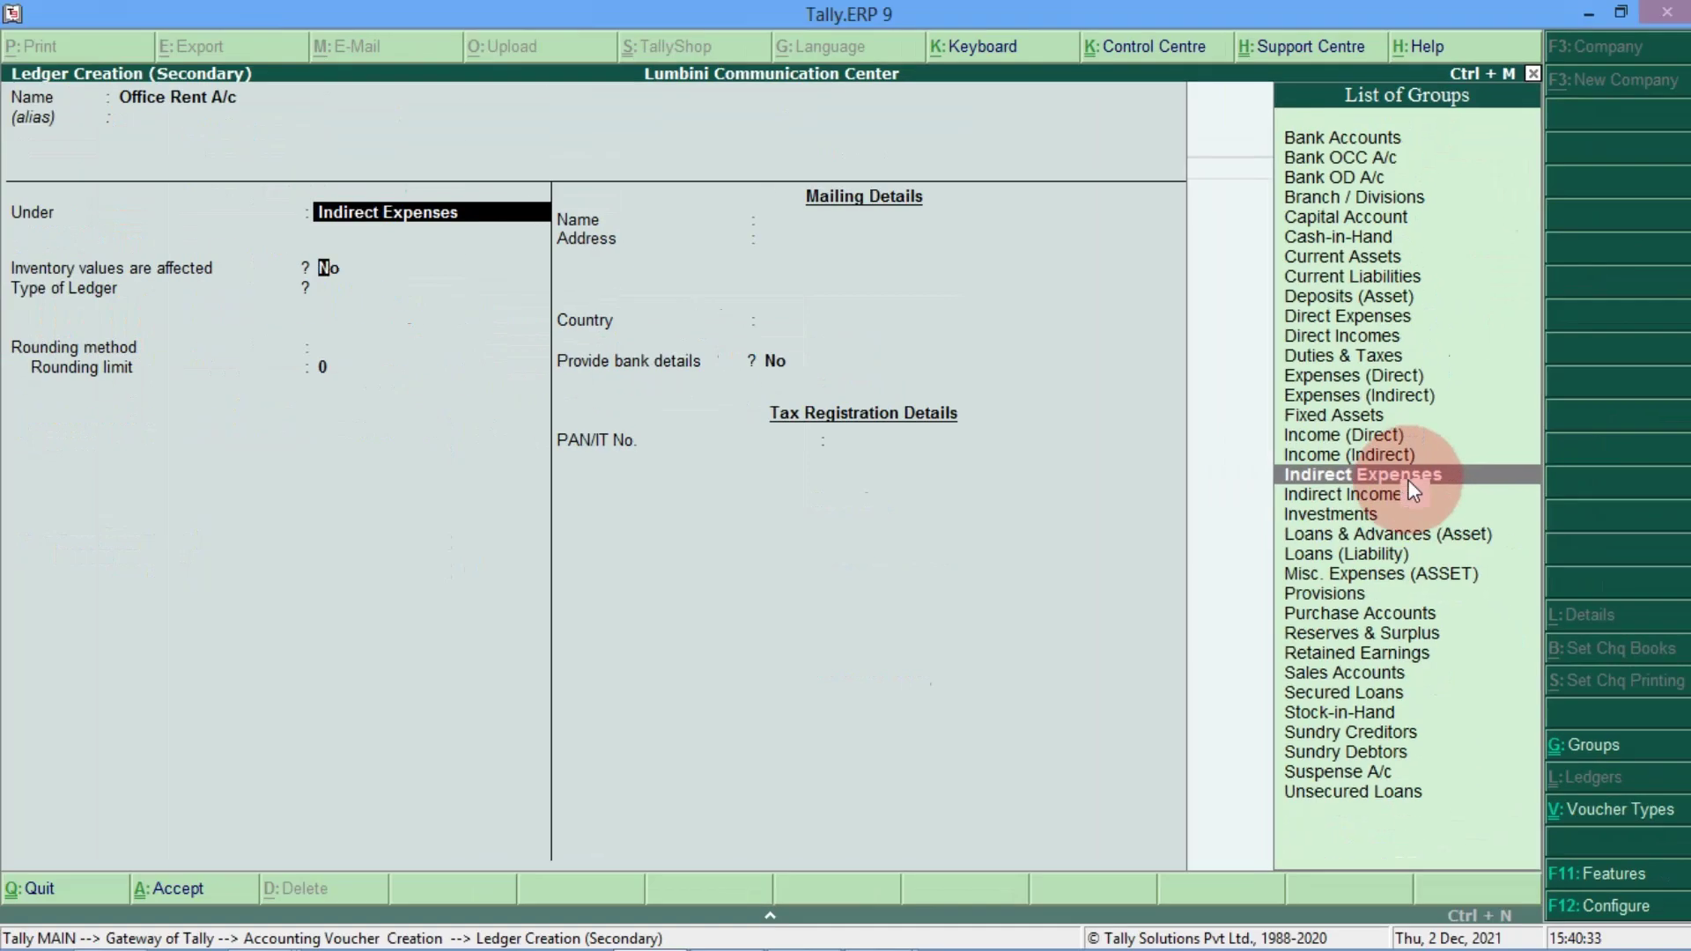
left_click(1411, 491)
key("Return")
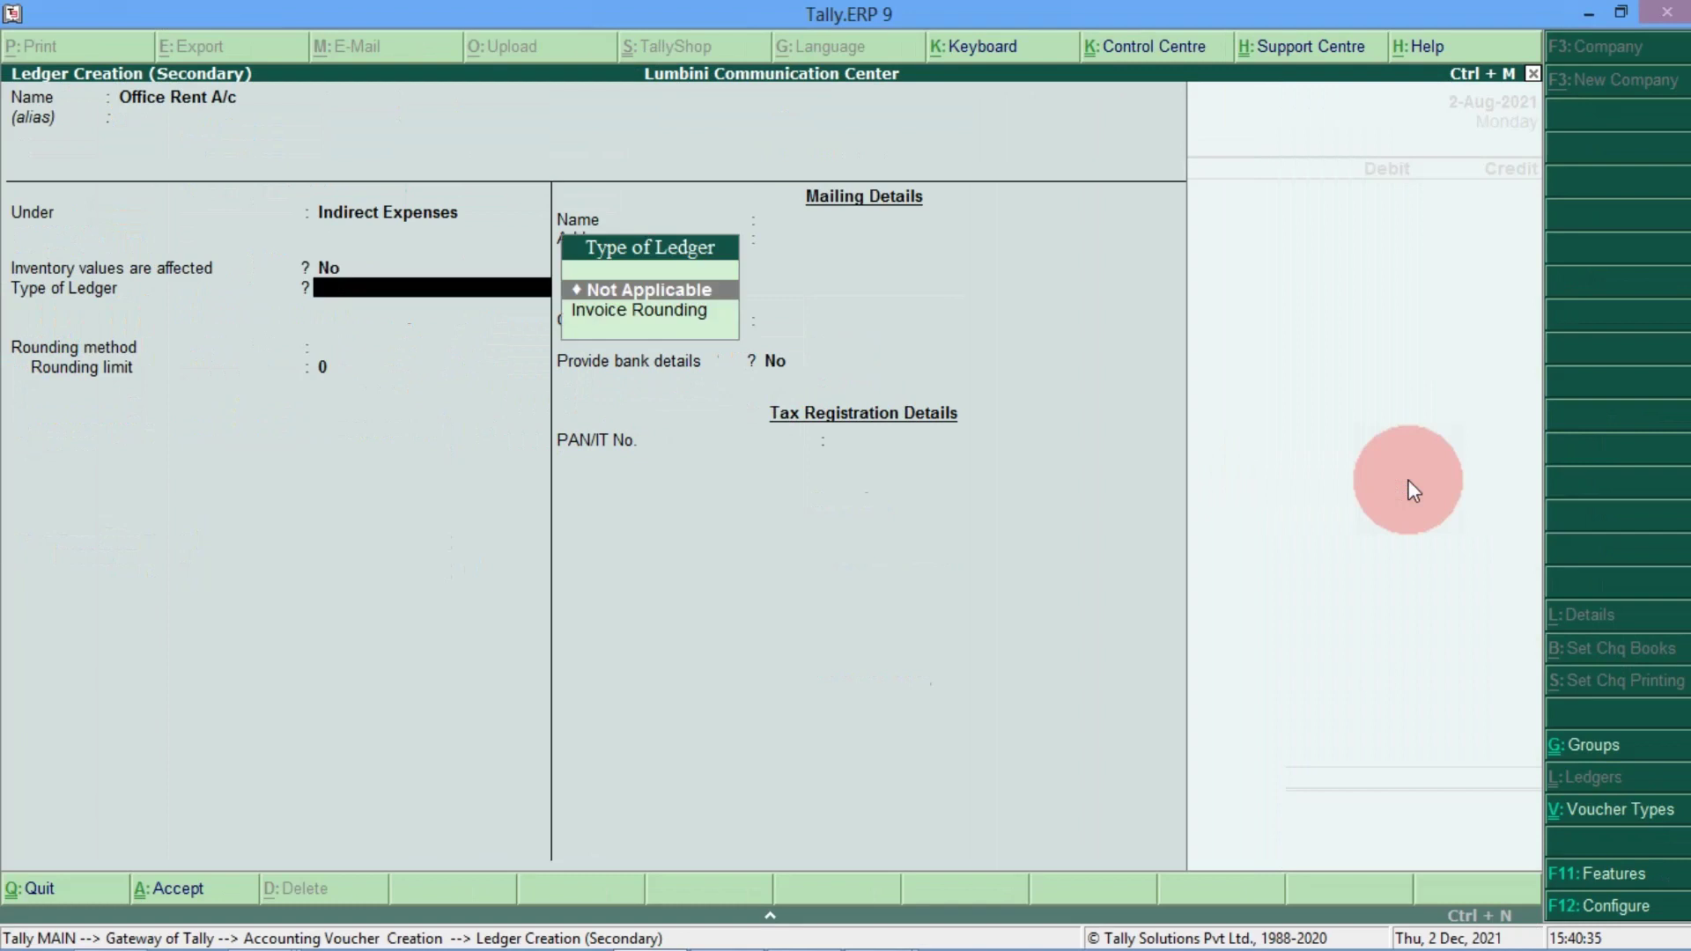
key("Return")
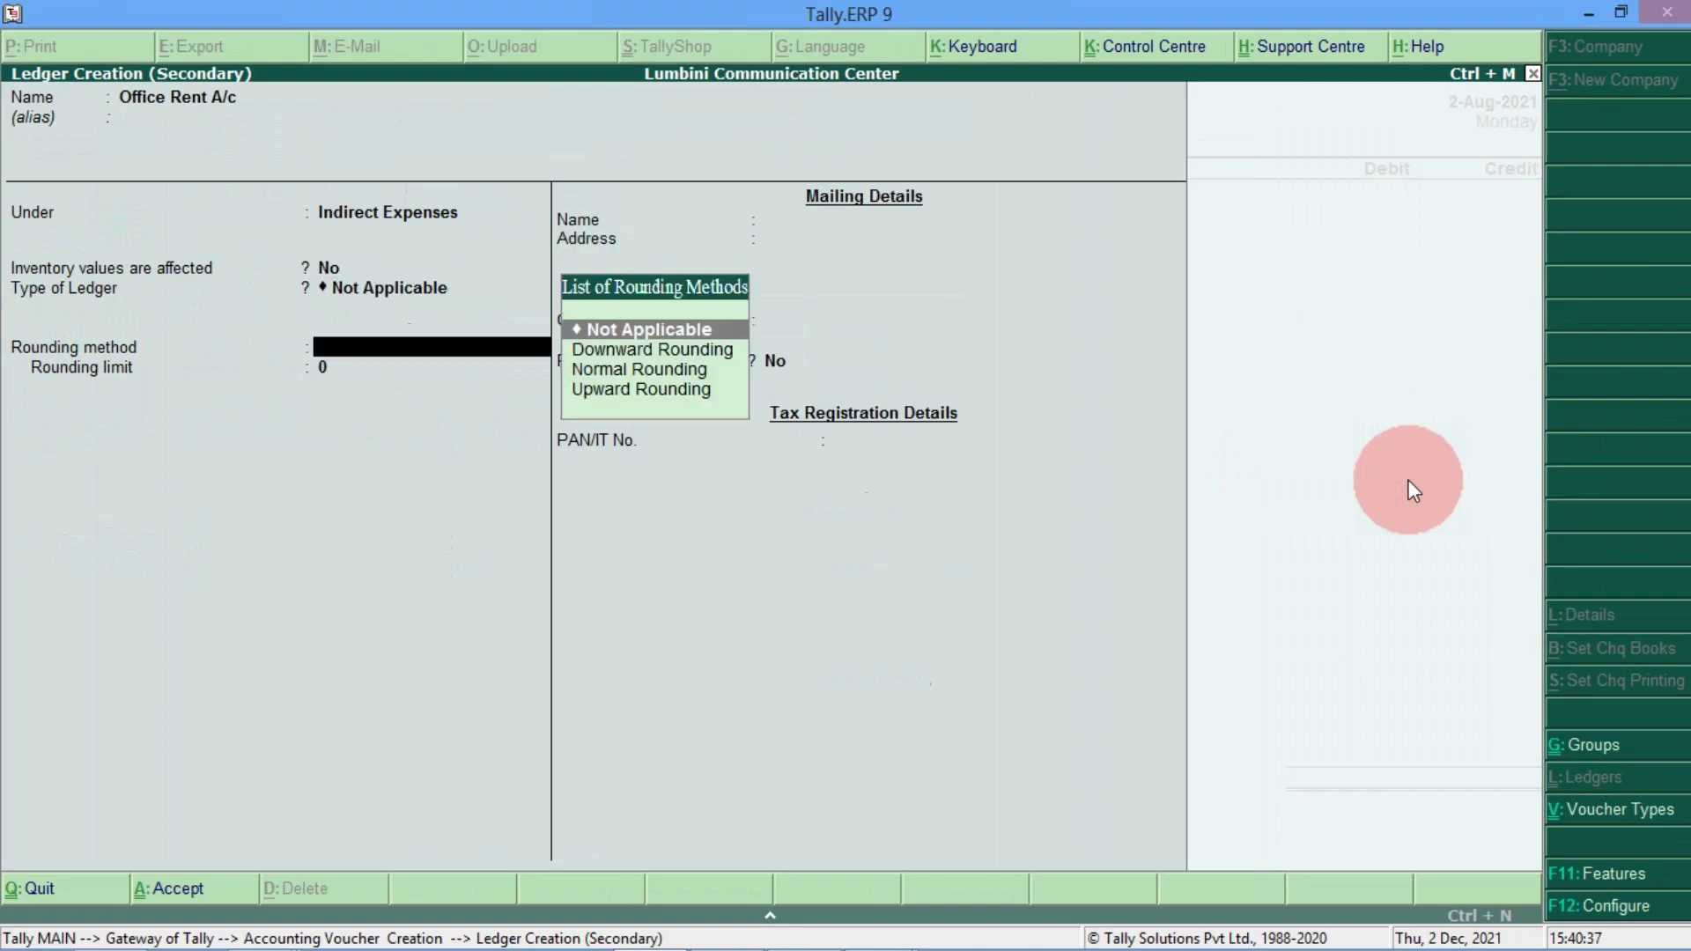
key("Return")
key("Return")
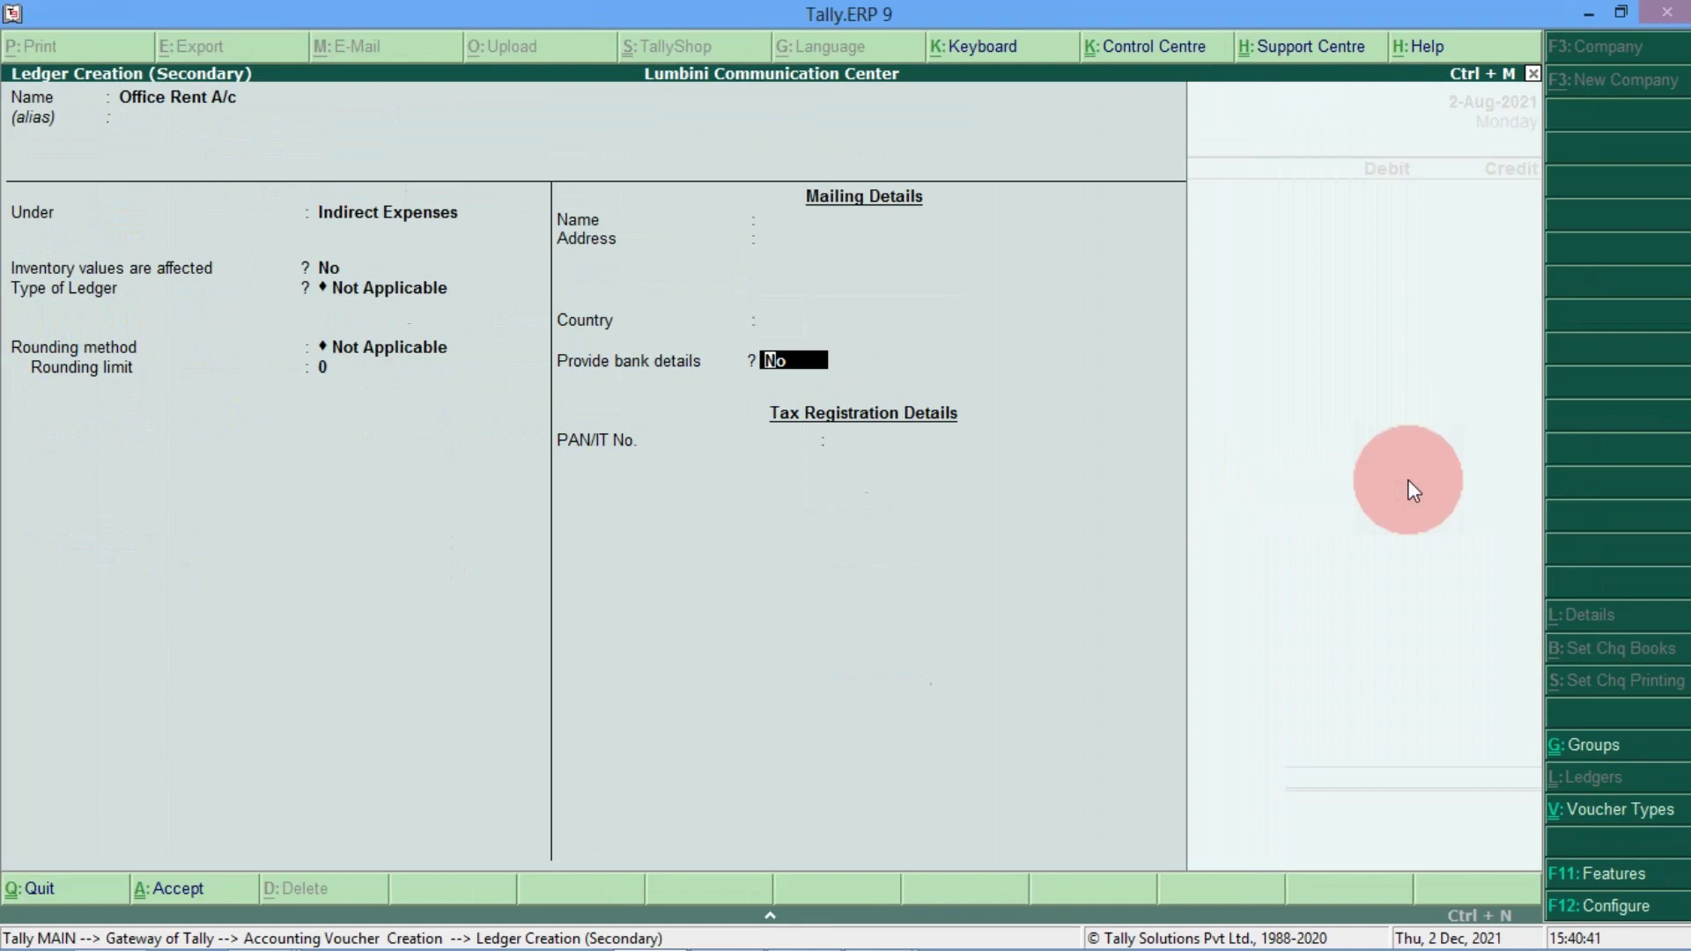
key("Return")
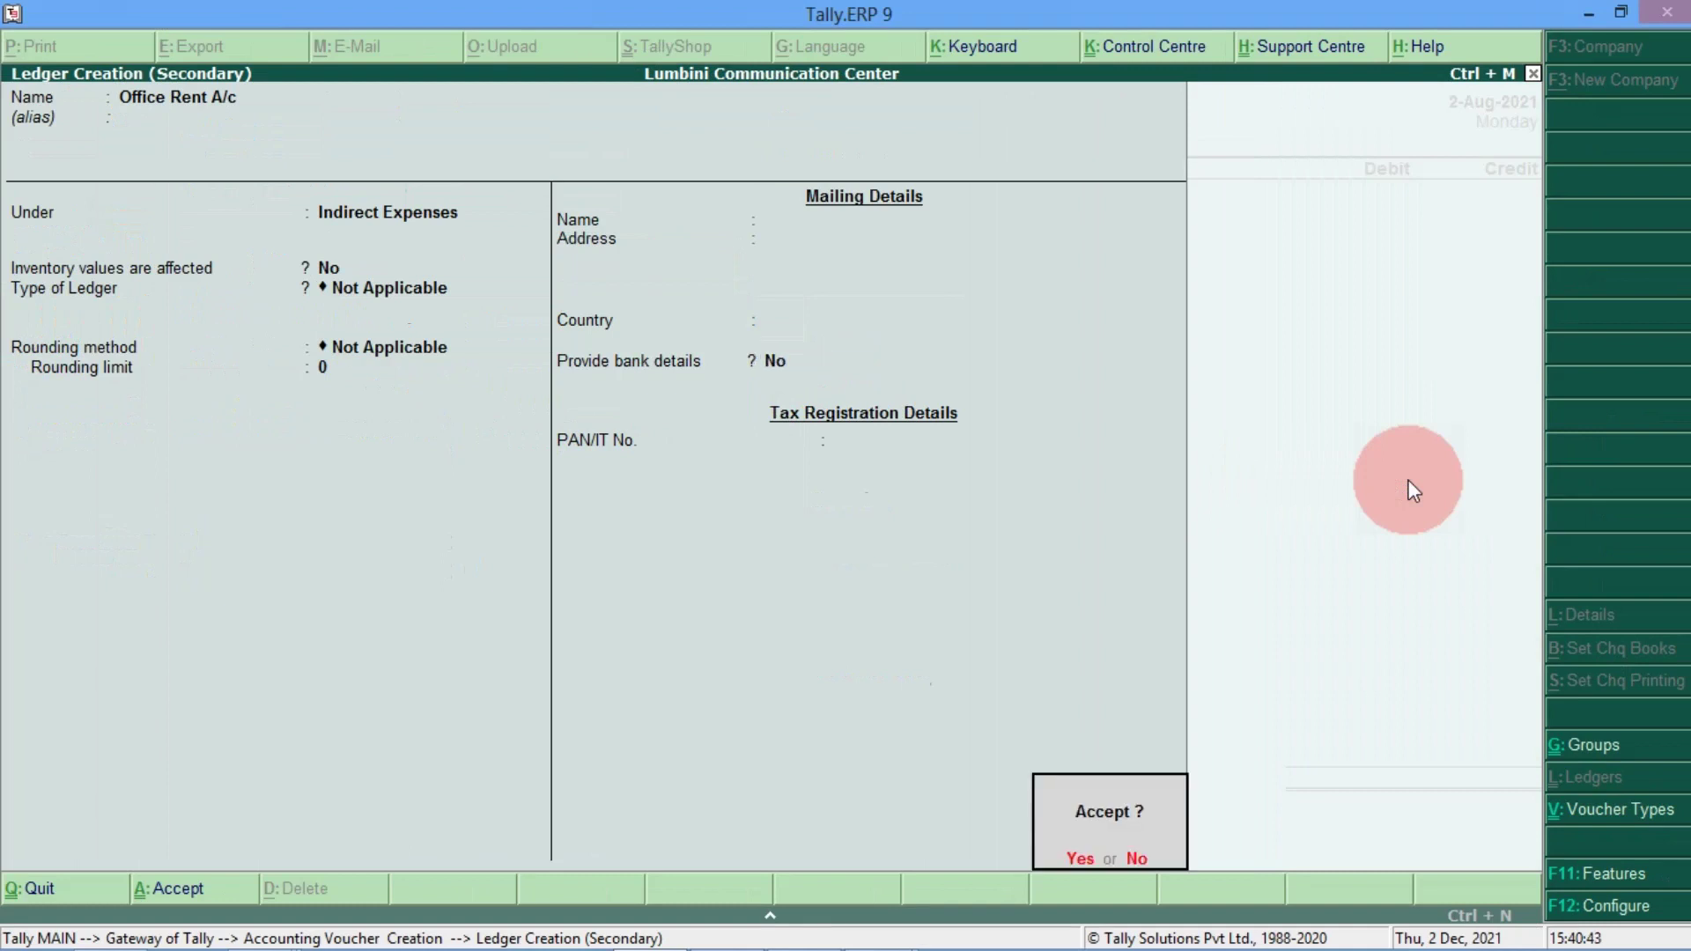
key("Return")
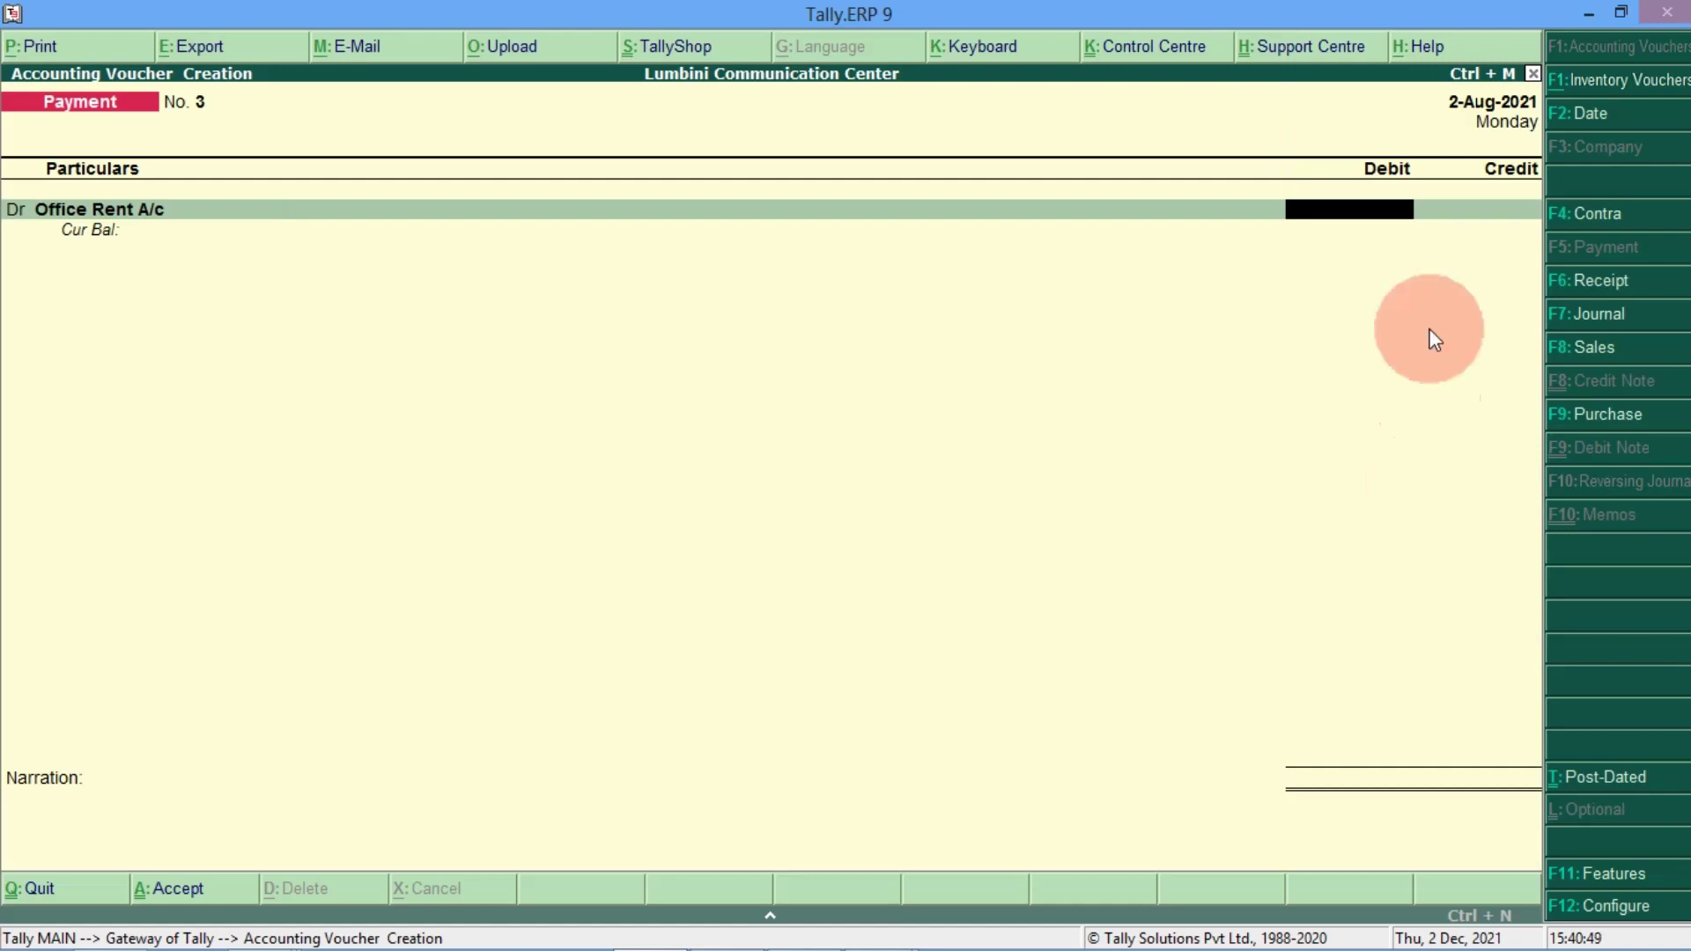
Step: Check the office rent payment in the Day Book PDF and debit 25,000 to Office Rent A/c in the Tally payment voucher
key("alt+Tab")
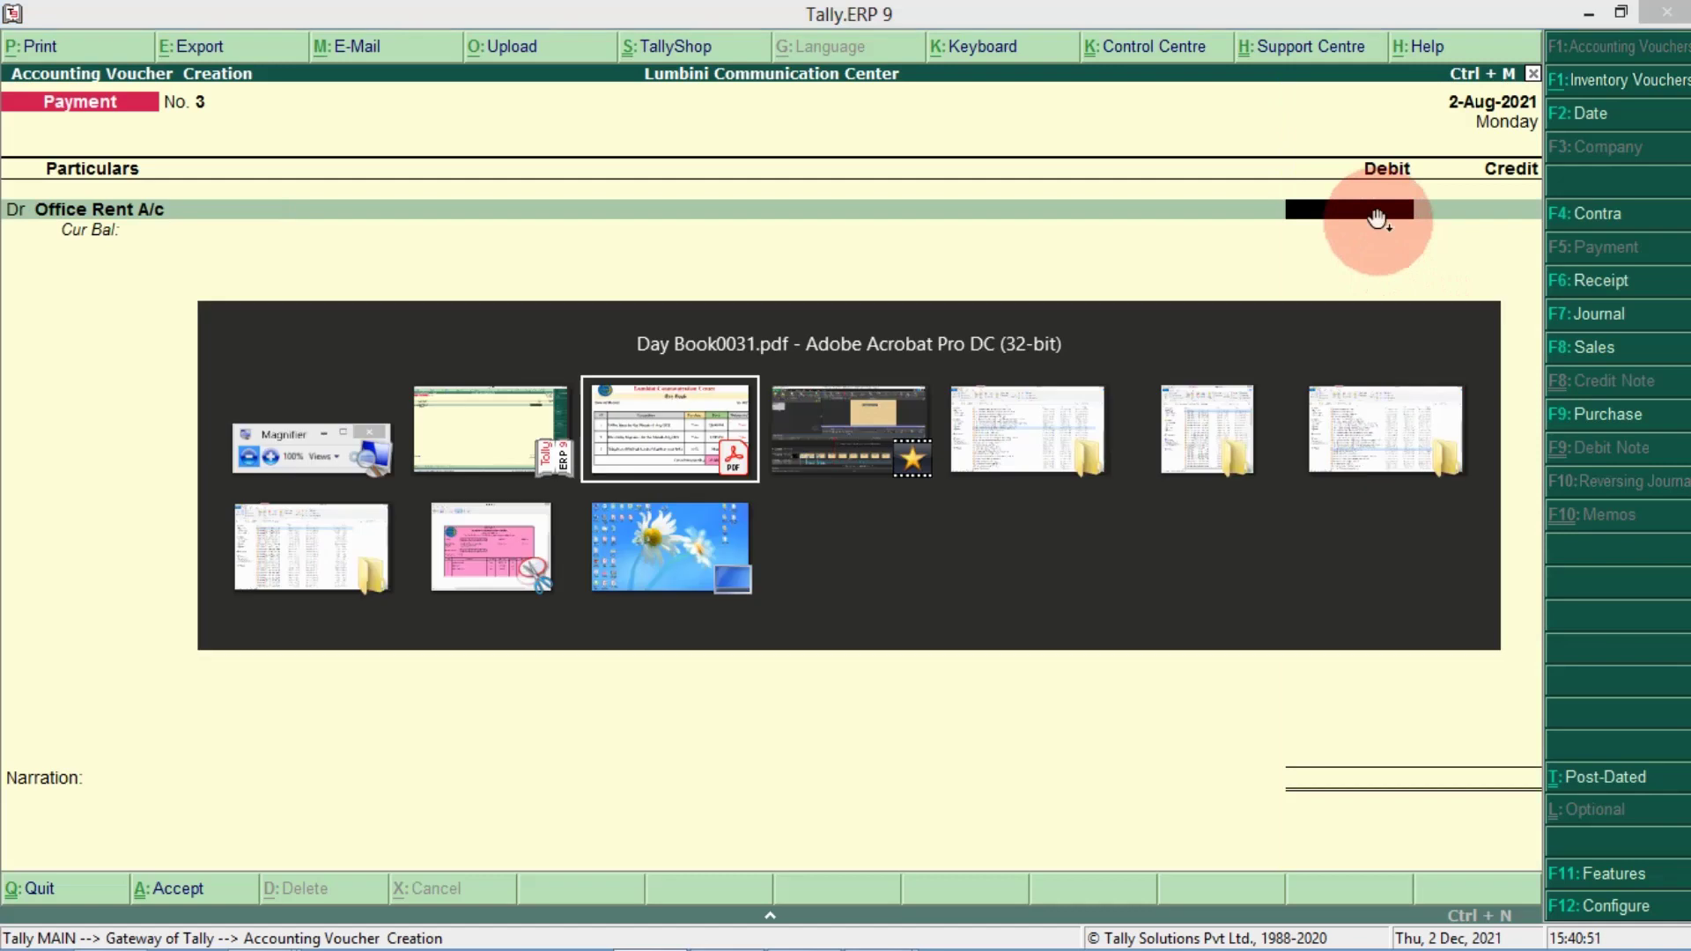
key("alt+Tab")
type("25000")
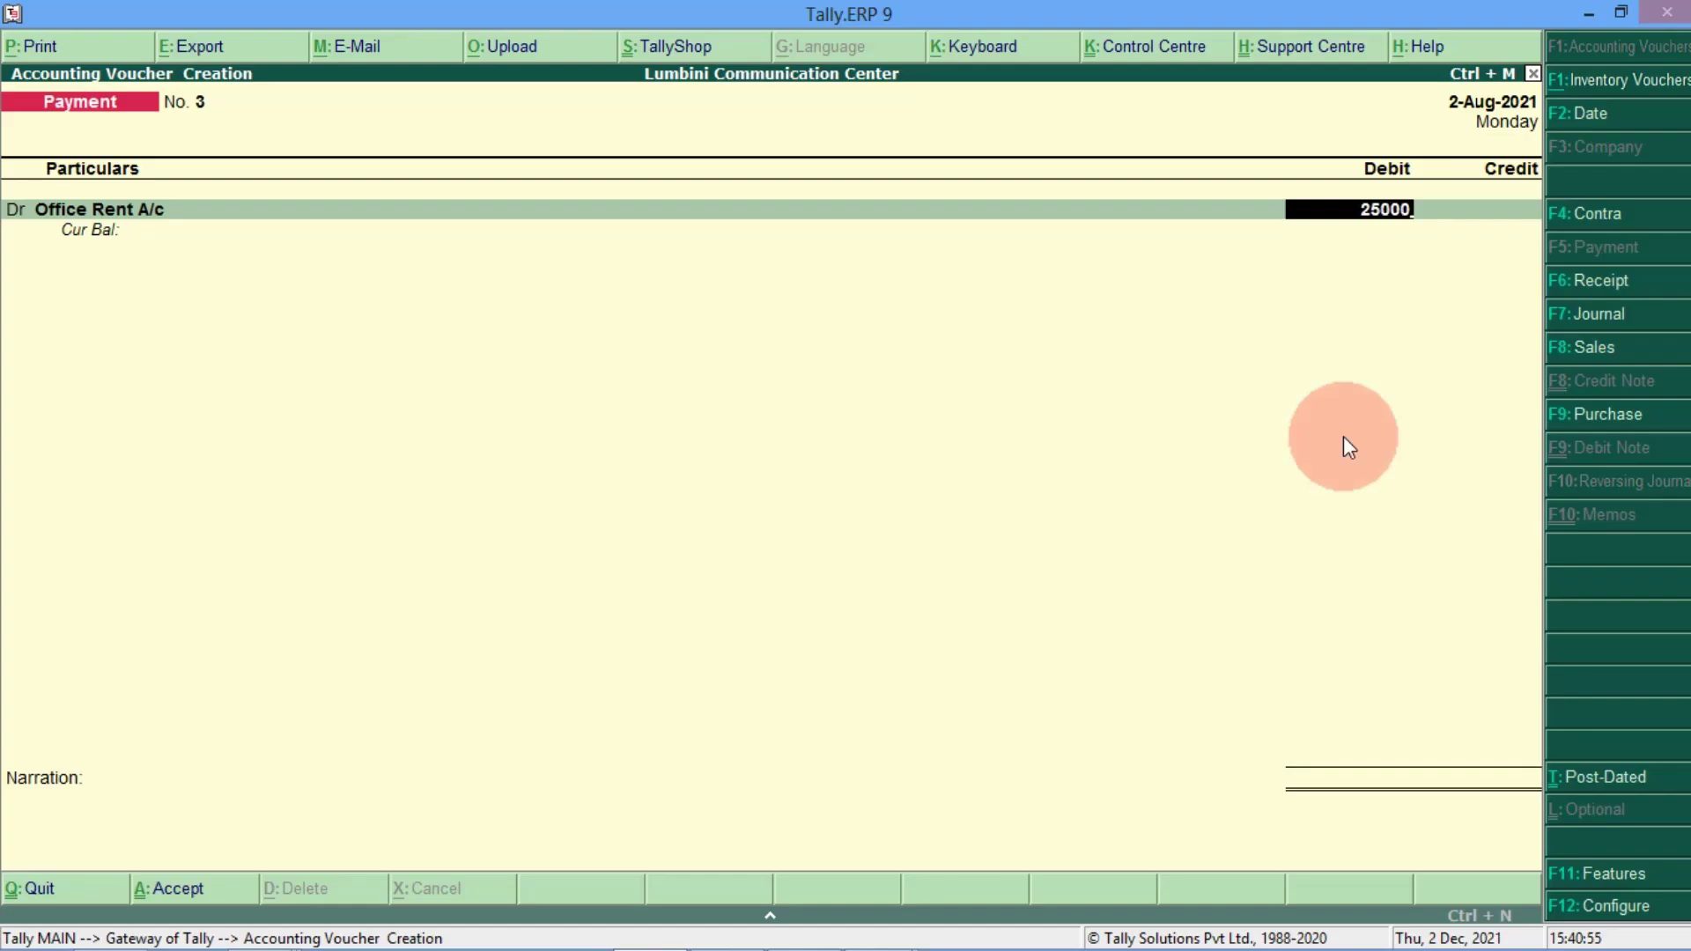
key("Return")
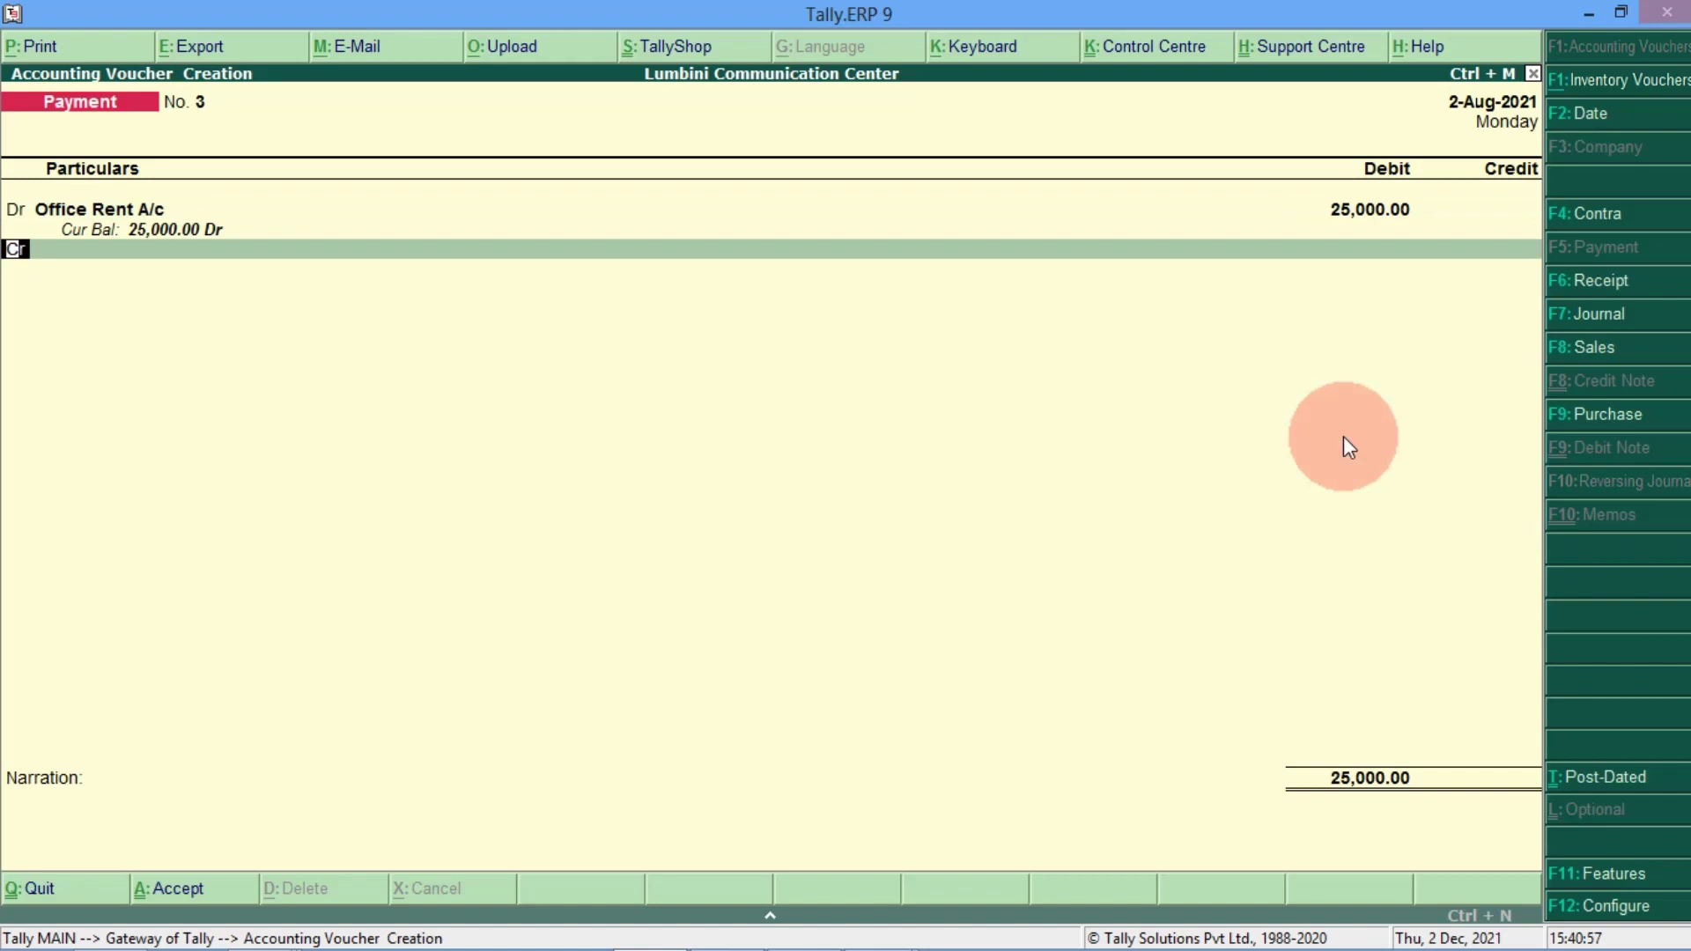
Step: Look up the second expense in the Day Book PDF and start a second debit line in the payment voucher
key("alt+Tab")
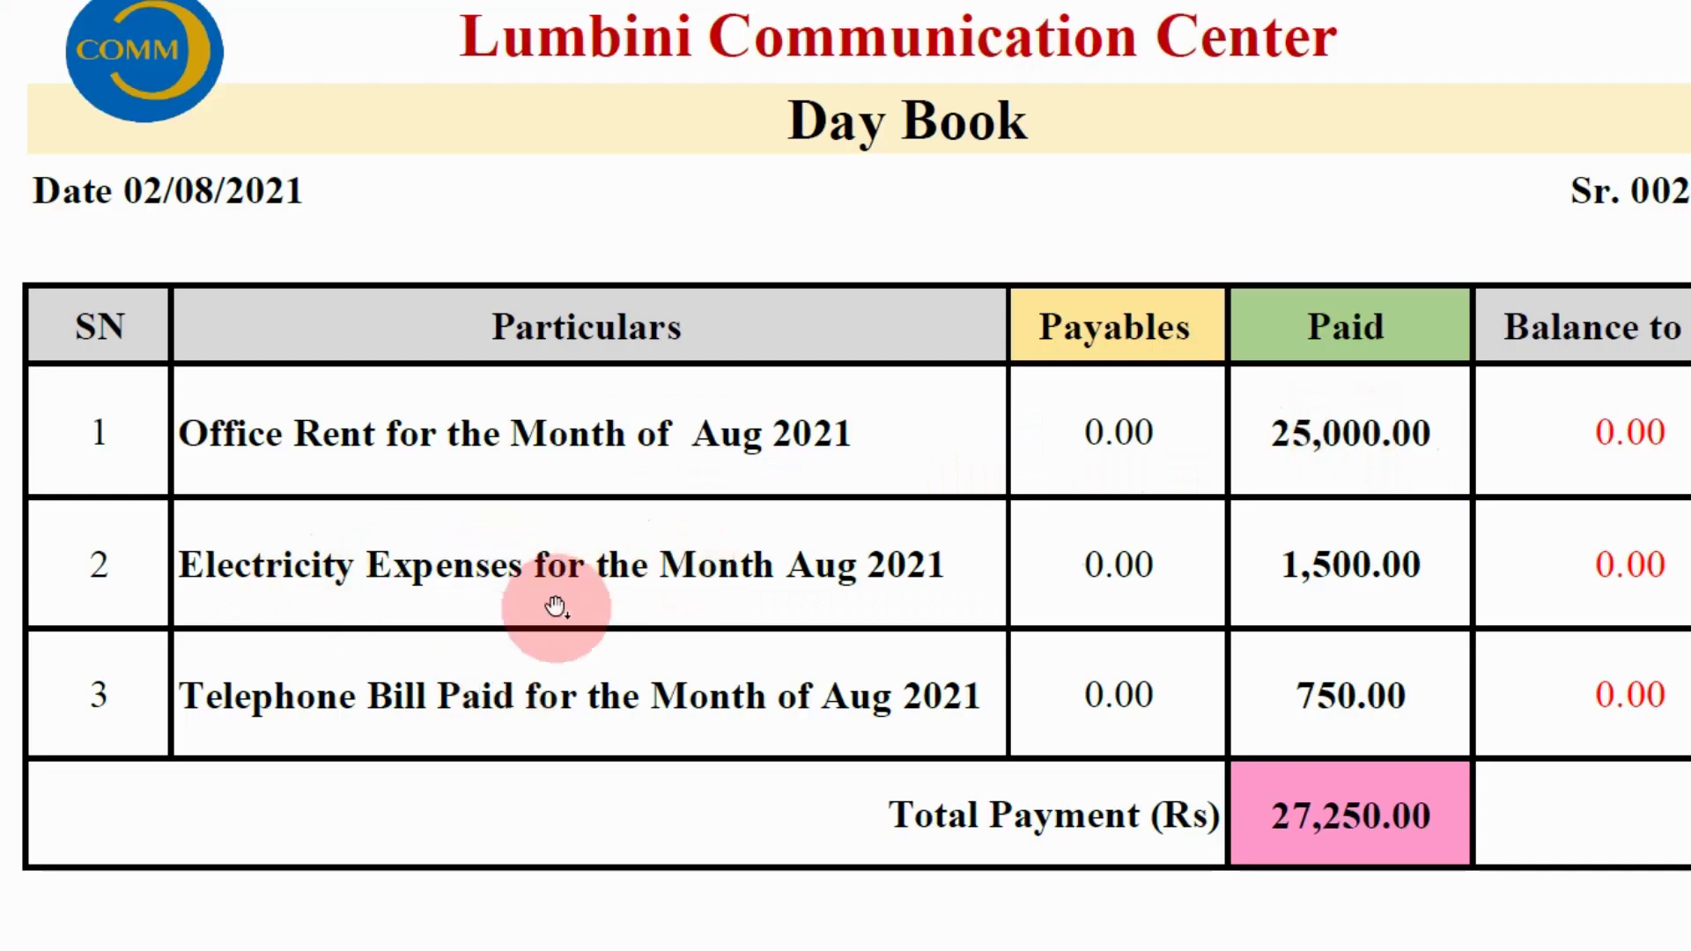
key("alt+Tab")
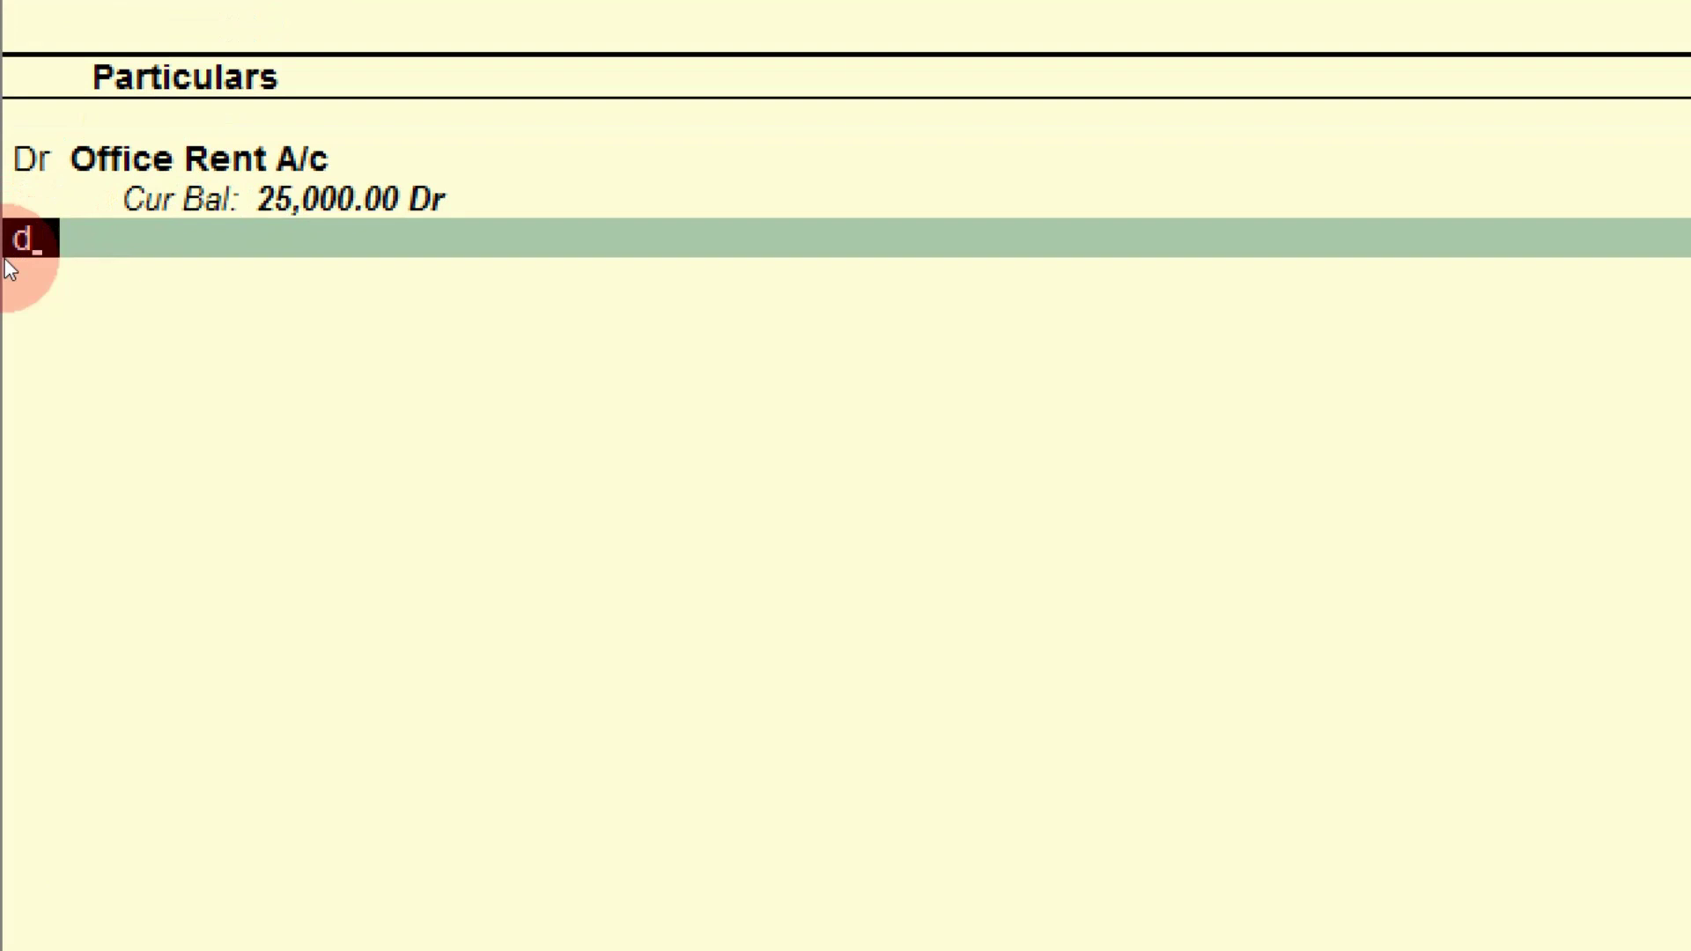
key("Return")
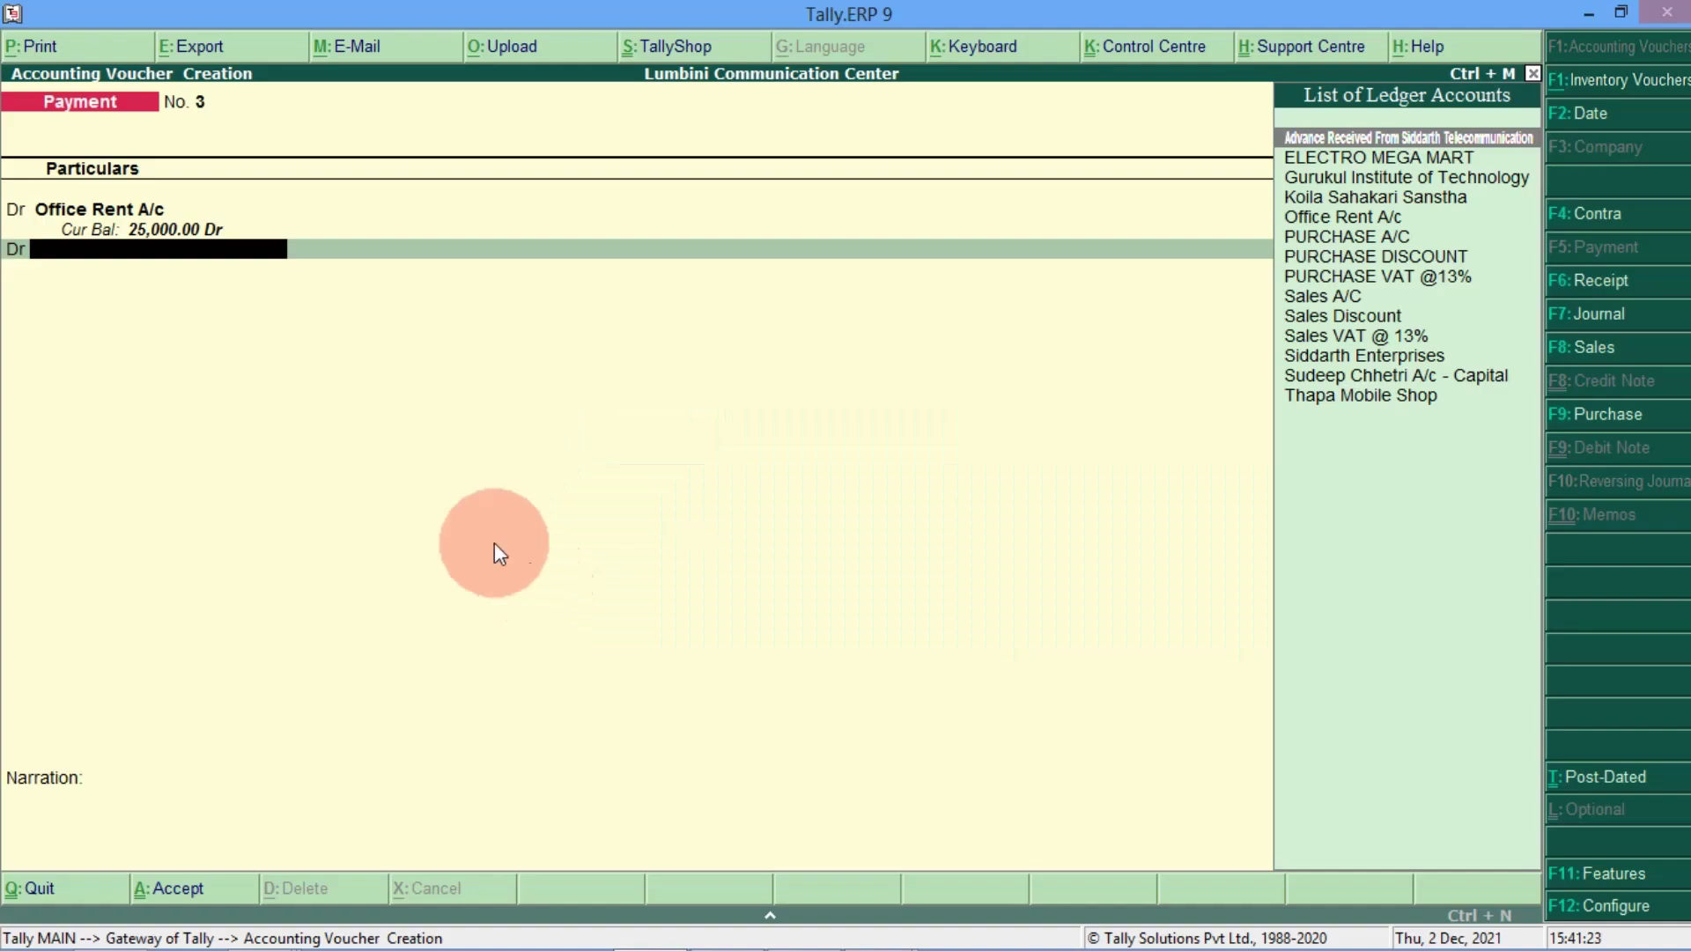
Step: Create a ledger named Electricty Exp A/c under Indirect Expenses for the second debit line, with ledger type and rounding method Not Applicable
key("alt+c")
type("Electricty Ex")
type("p A/c")
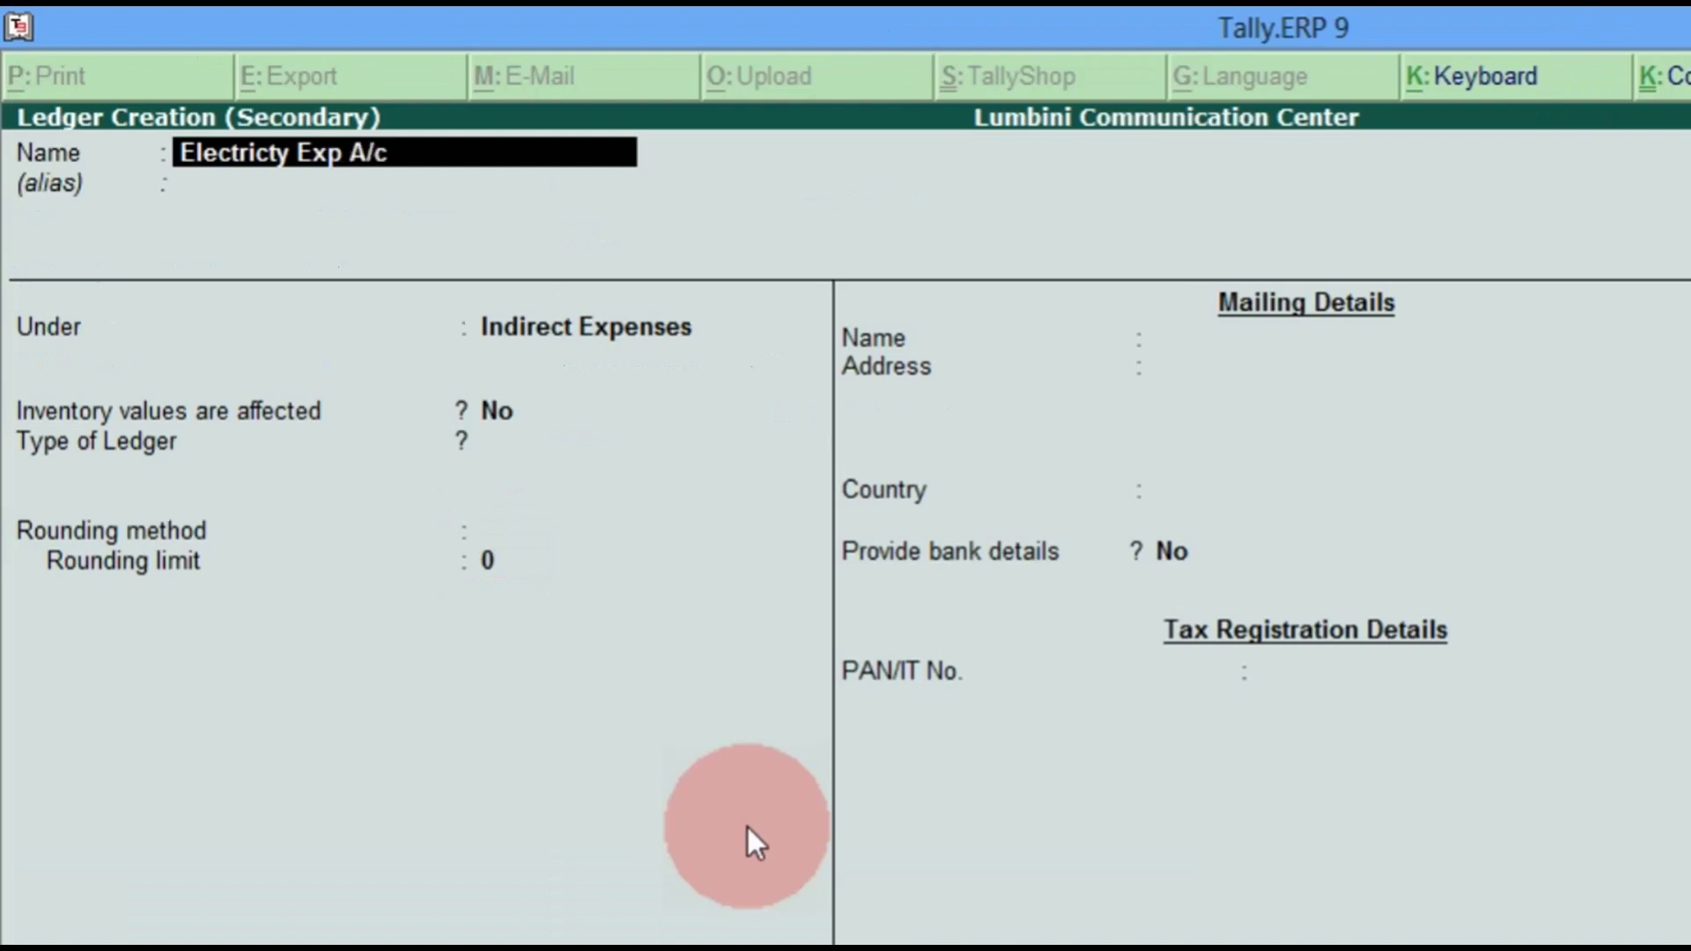
key("Return")
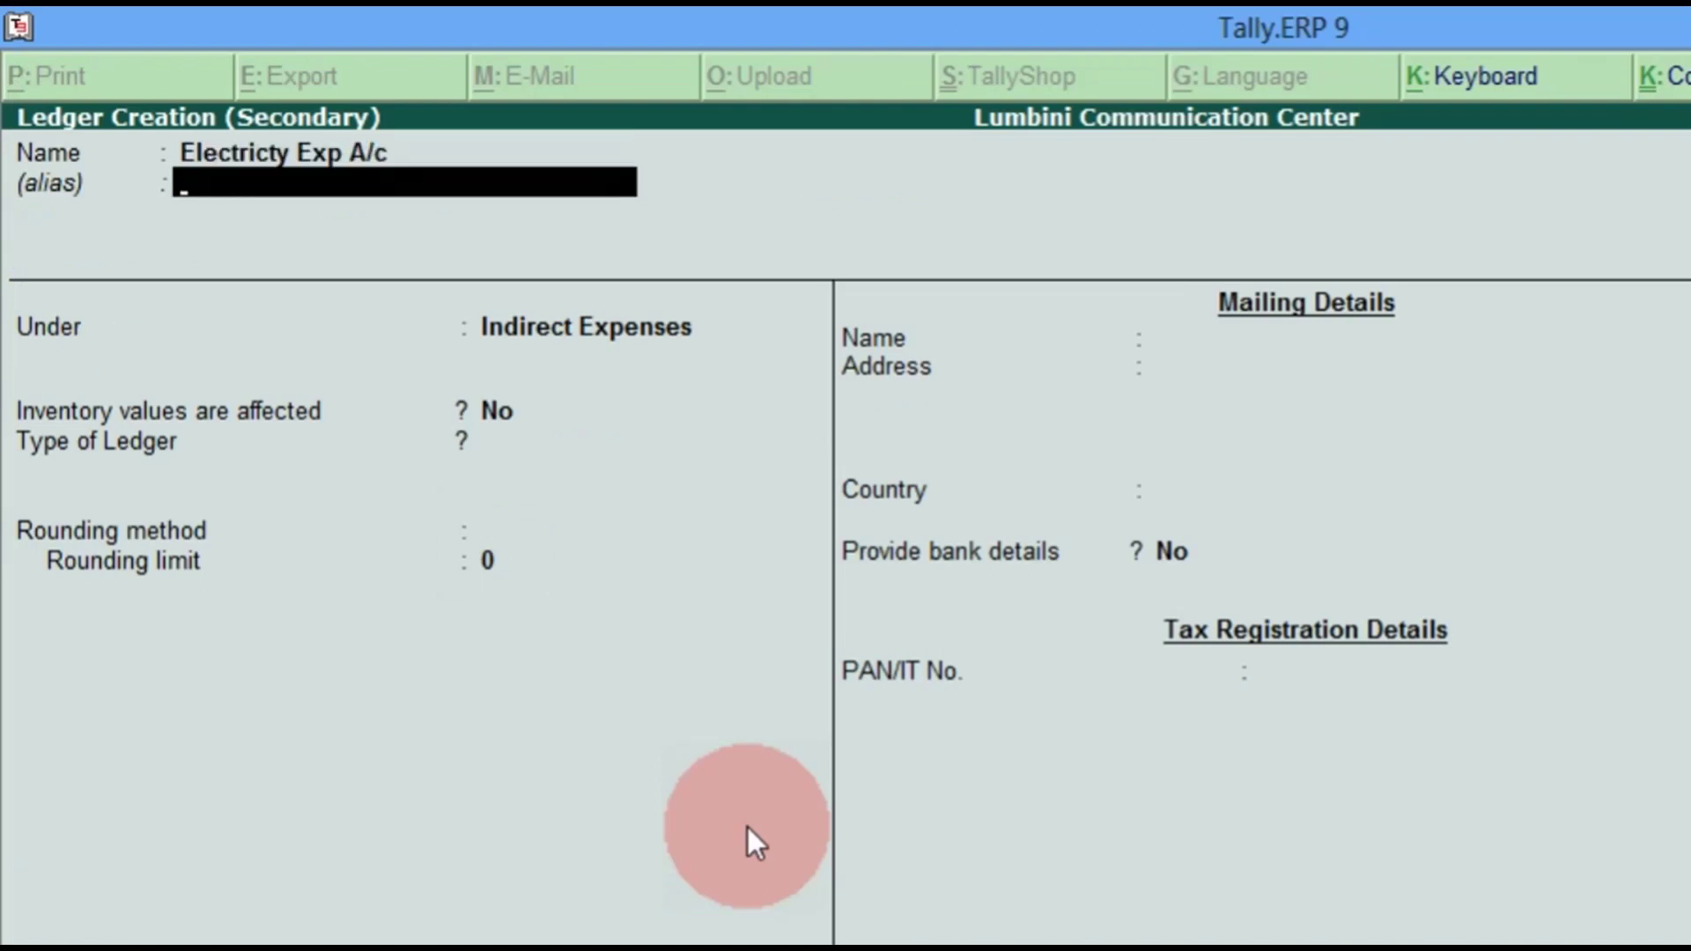
key("Return")
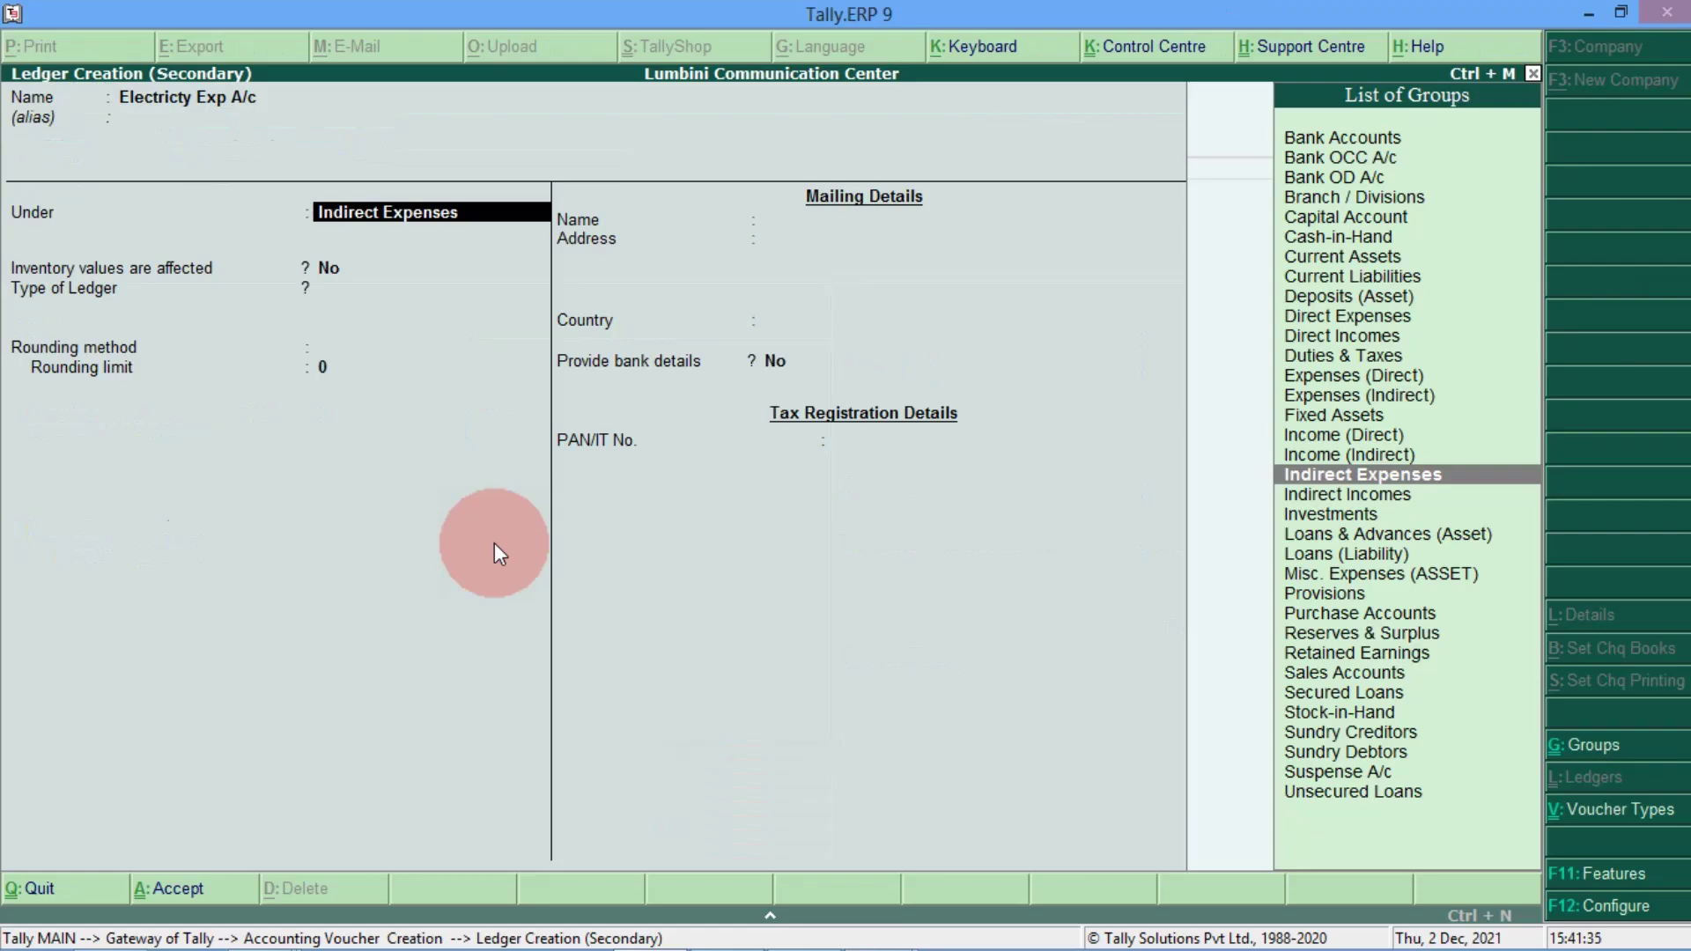
key("Return")
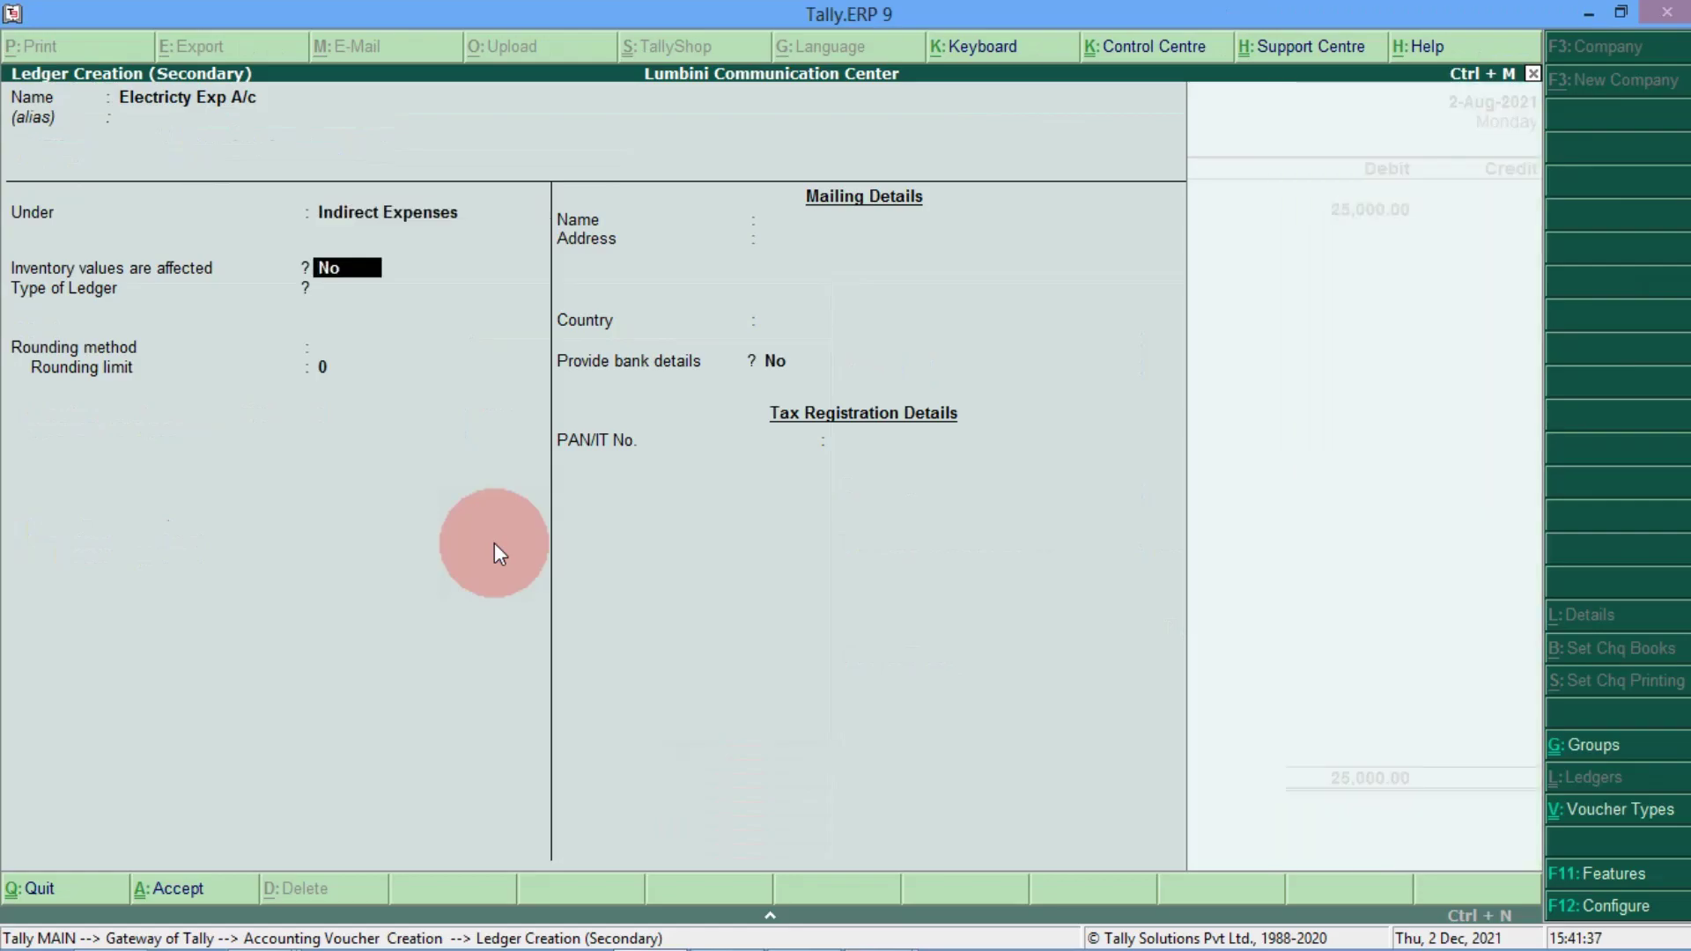
key("Return")
key("Return")
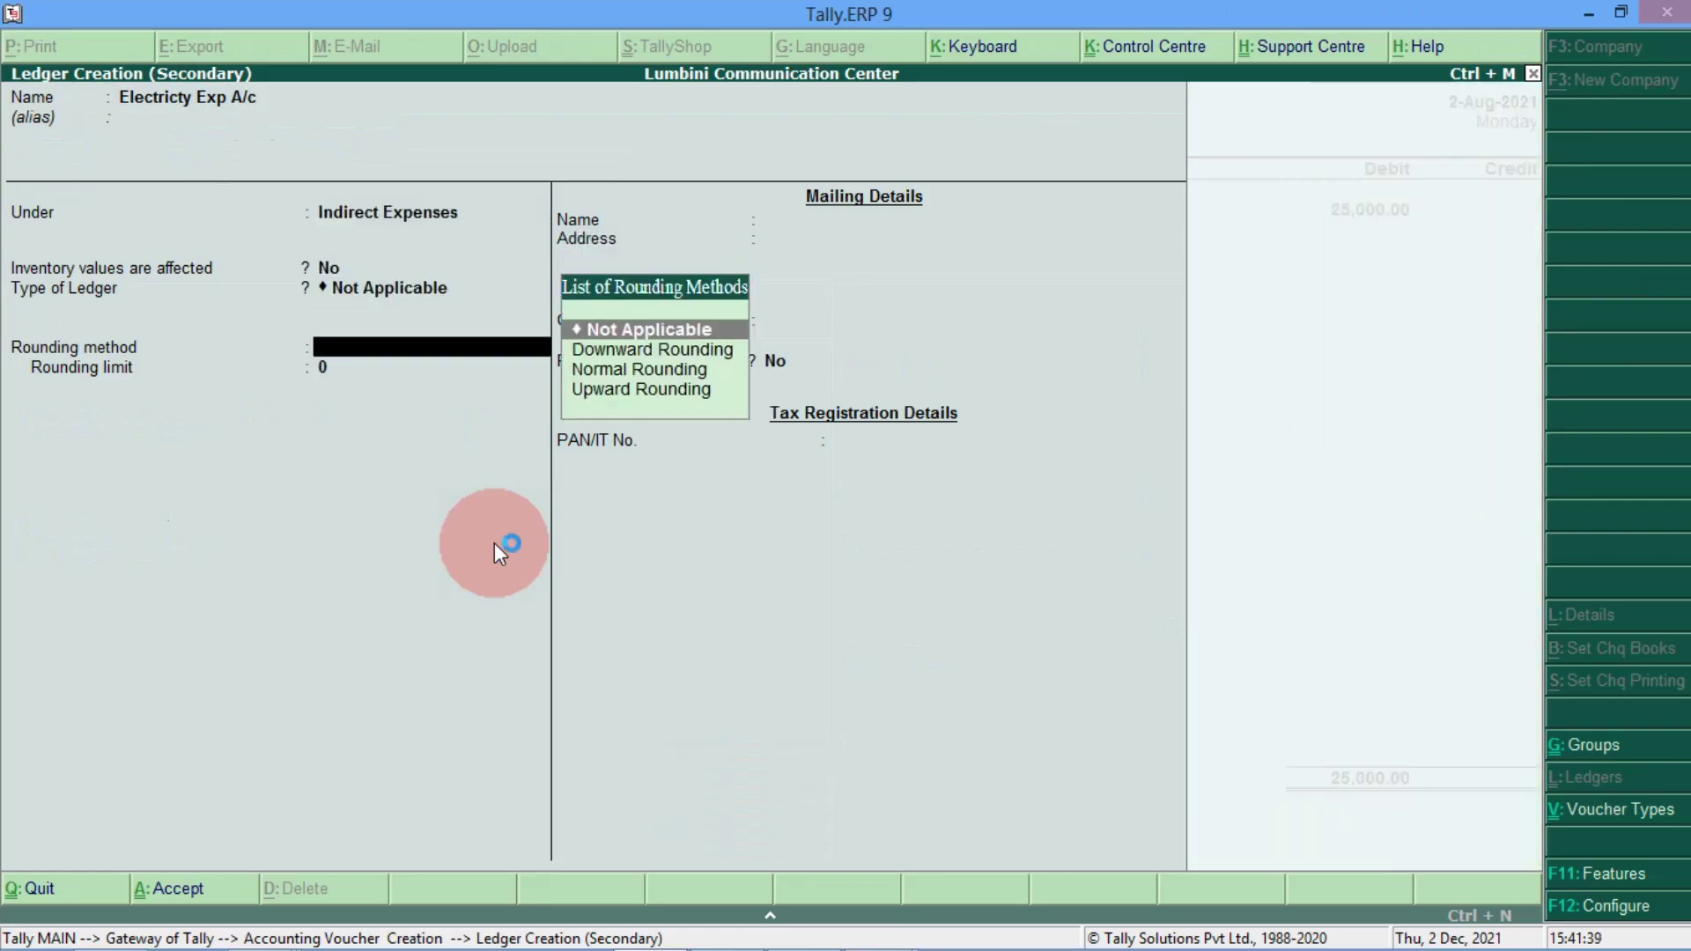
key("Return")
key("Return")
key("Return")
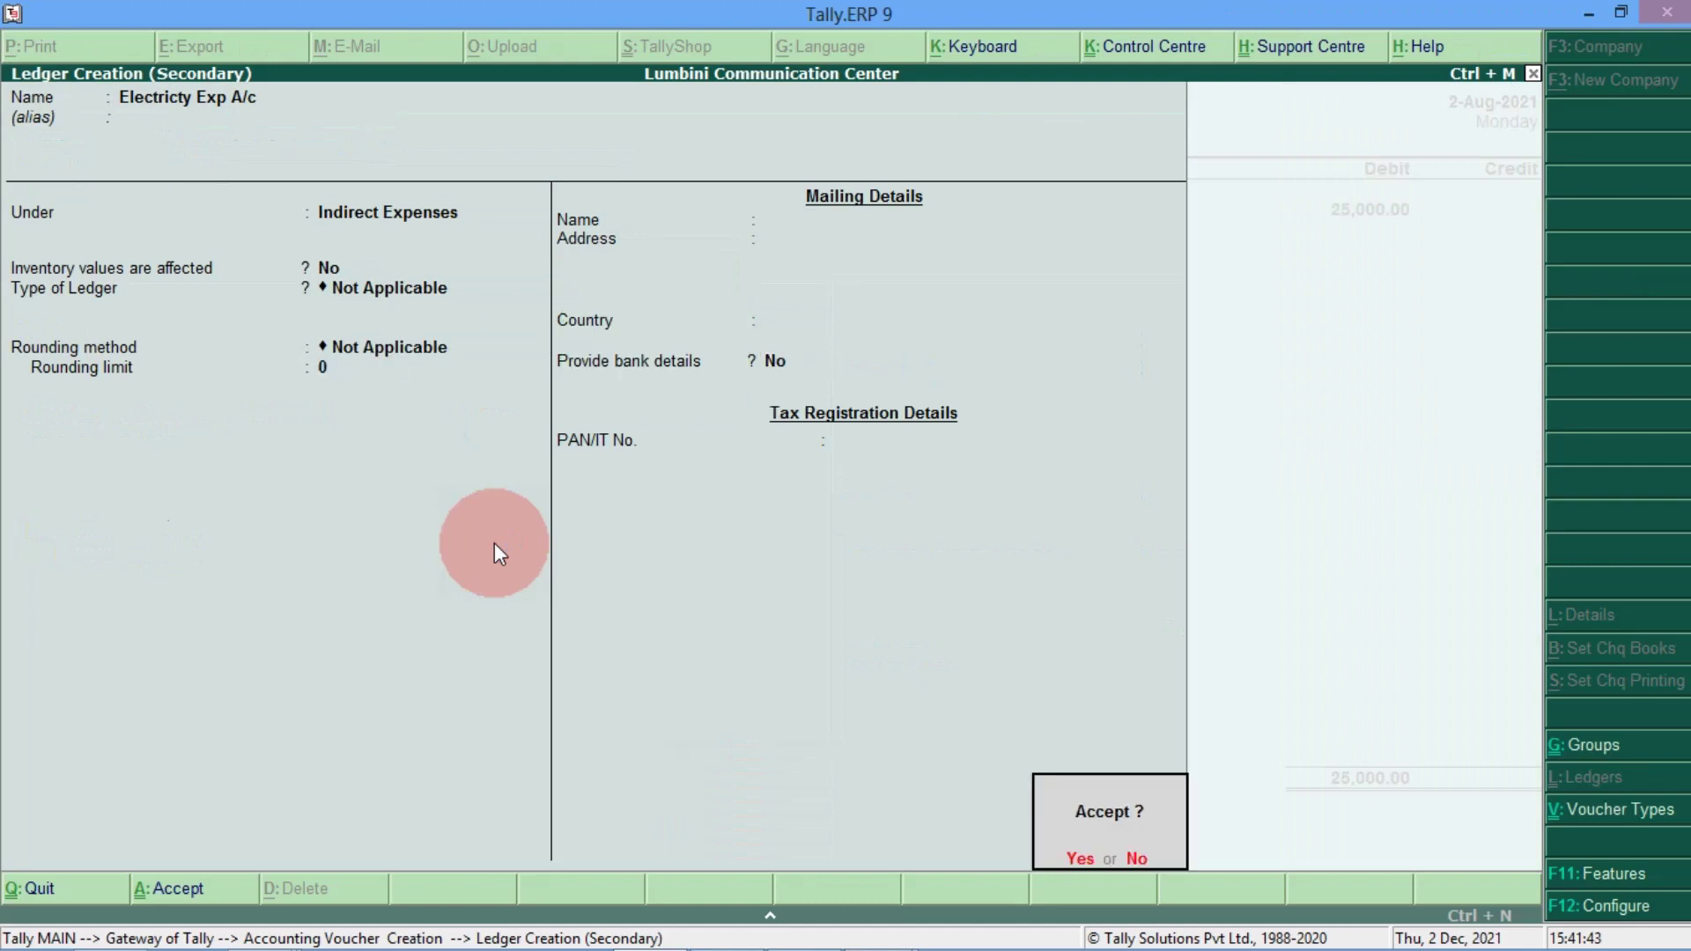
key("Return")
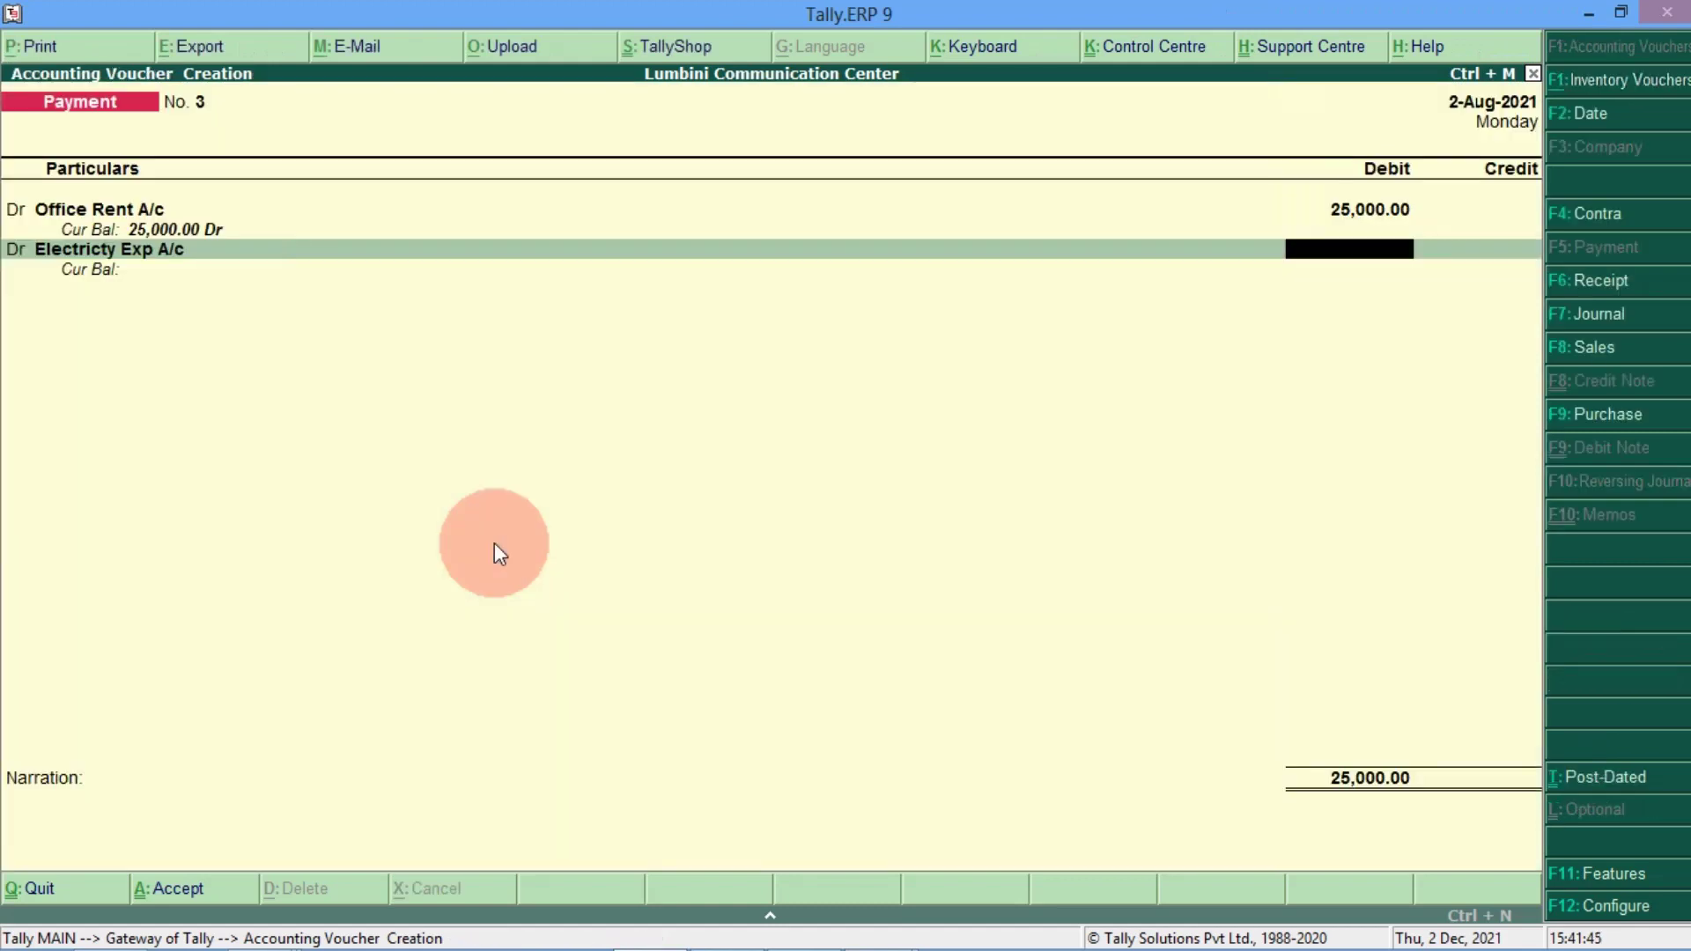
Step: Check the electricity payment in the Day Book PDF and debit 1,500 to Electricty Exp A/c in the voucher
key("alt+Tab")
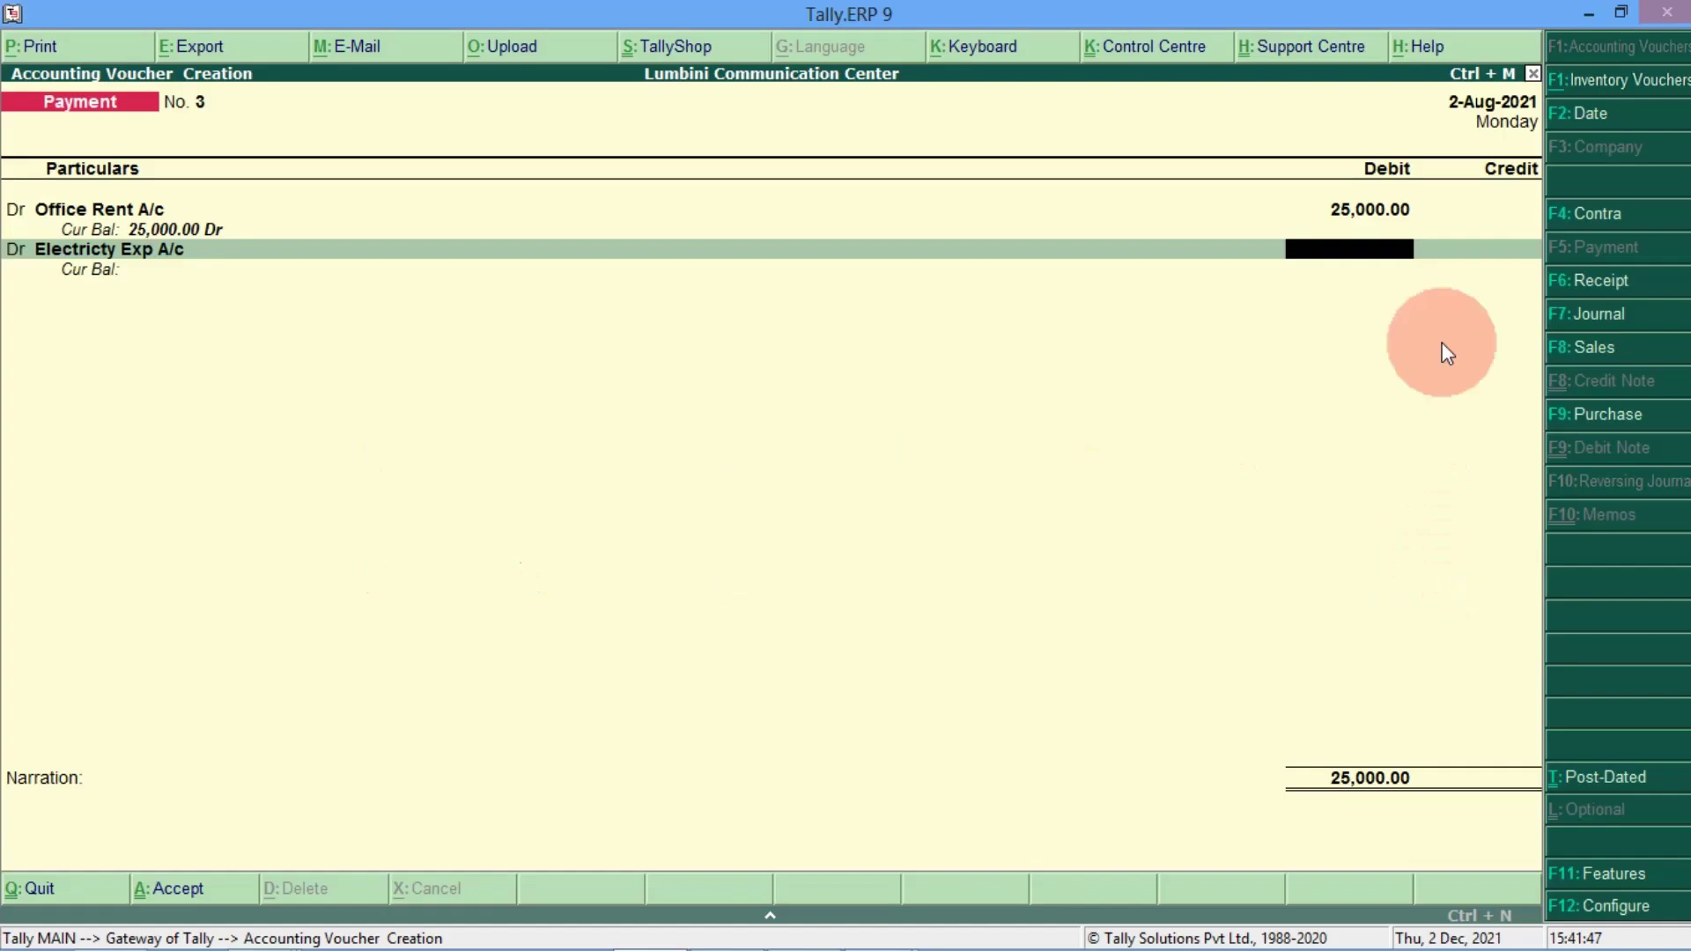
key("alt+Tab")
type("1,5")
type("00")
key("Return")
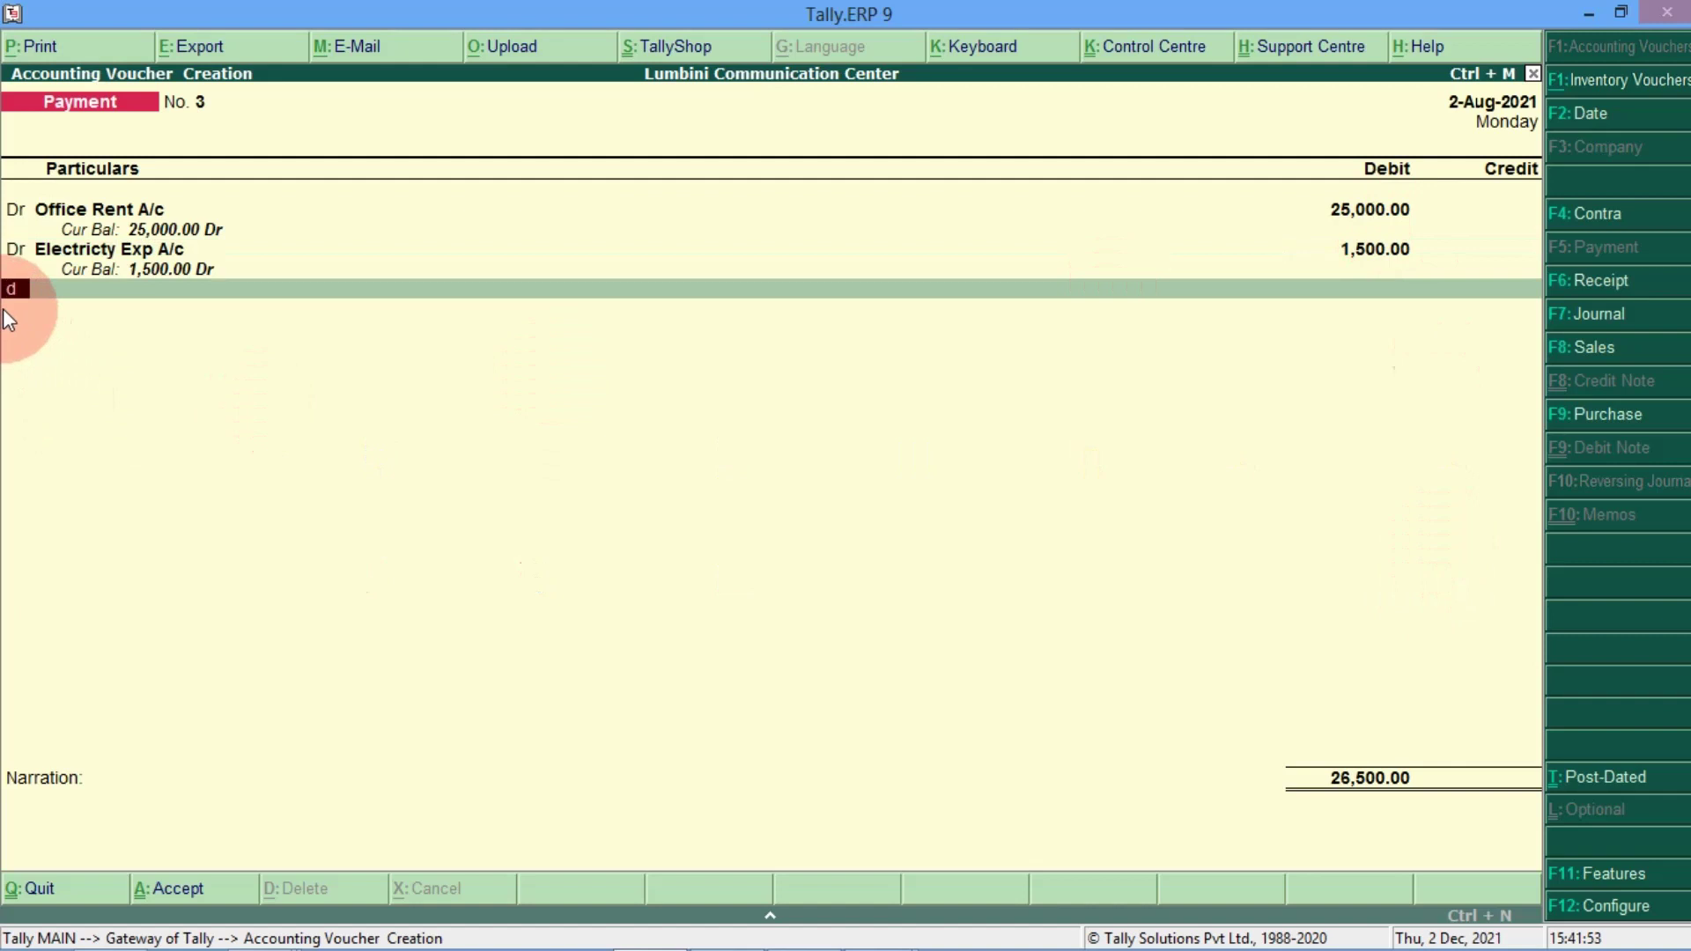
Step: Start a third debit line in the voucher and look up the third expense in the Day Book PDF
key("Return")
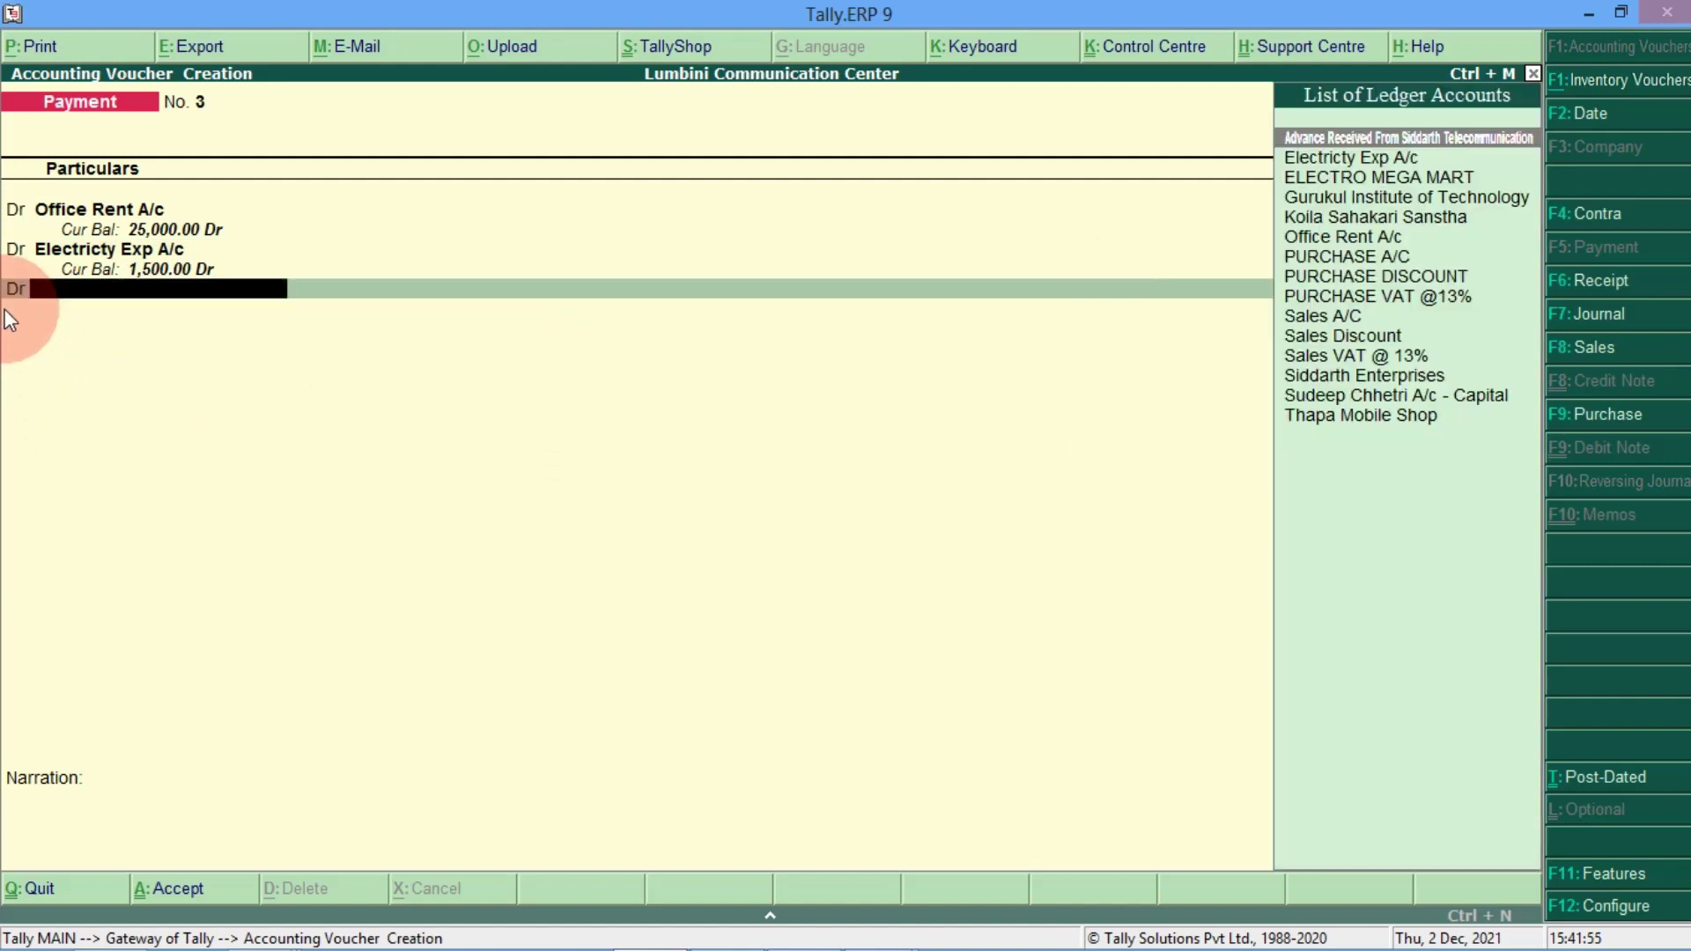
key("alt+Tab")
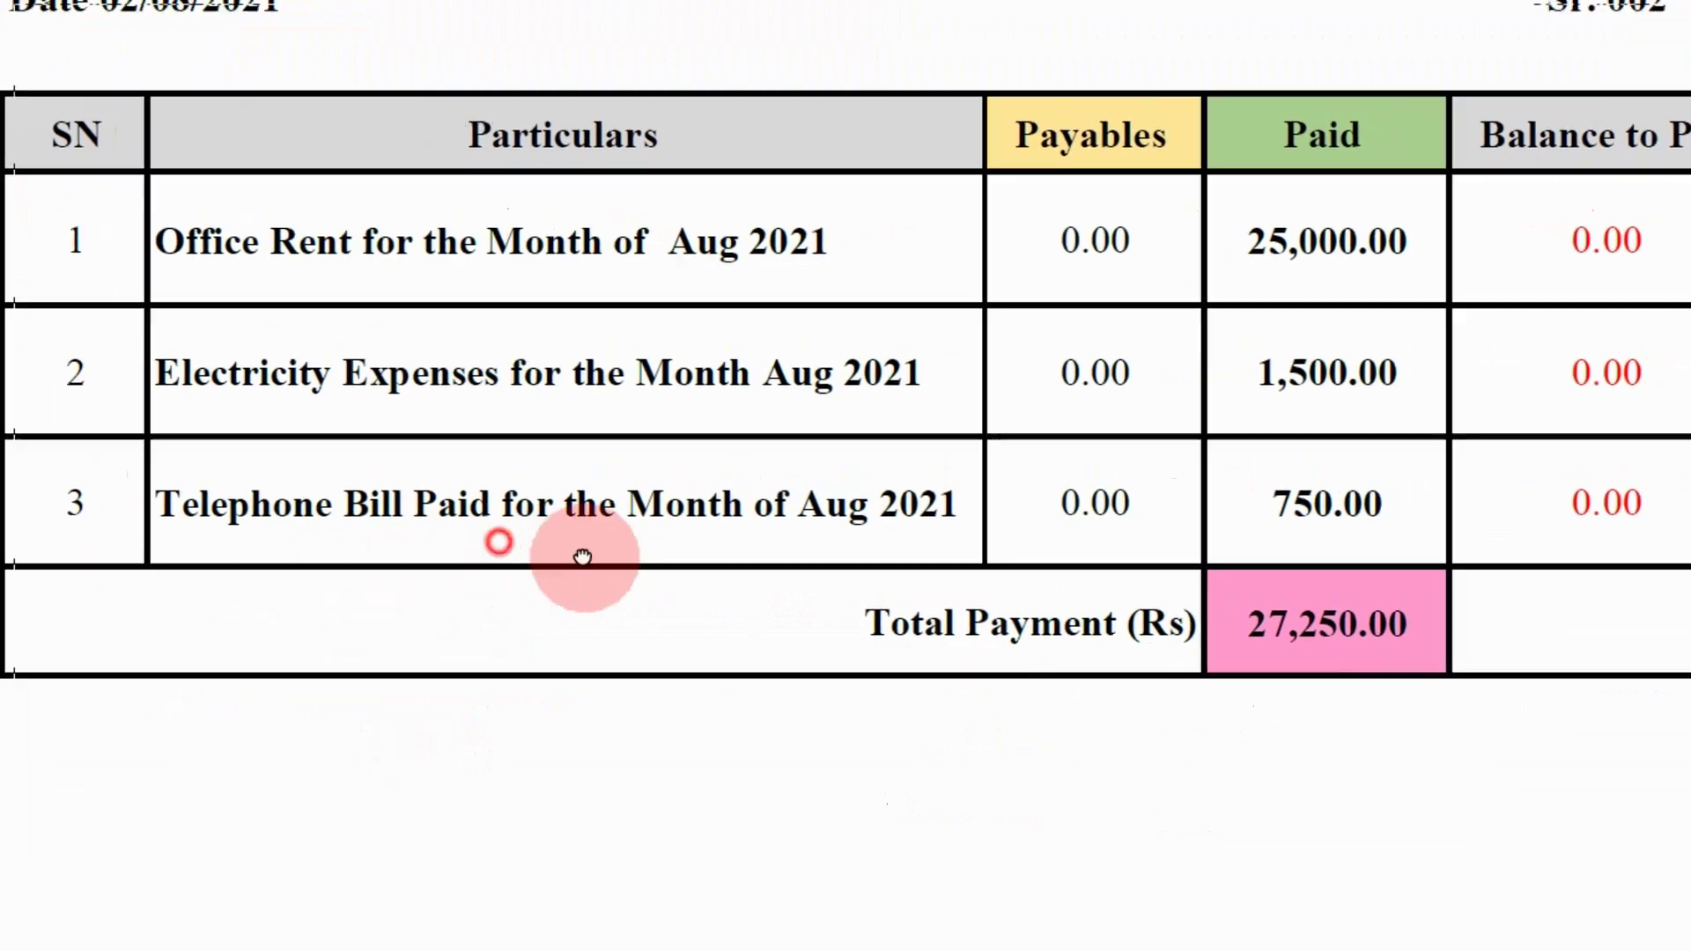
key("alt+Tab")
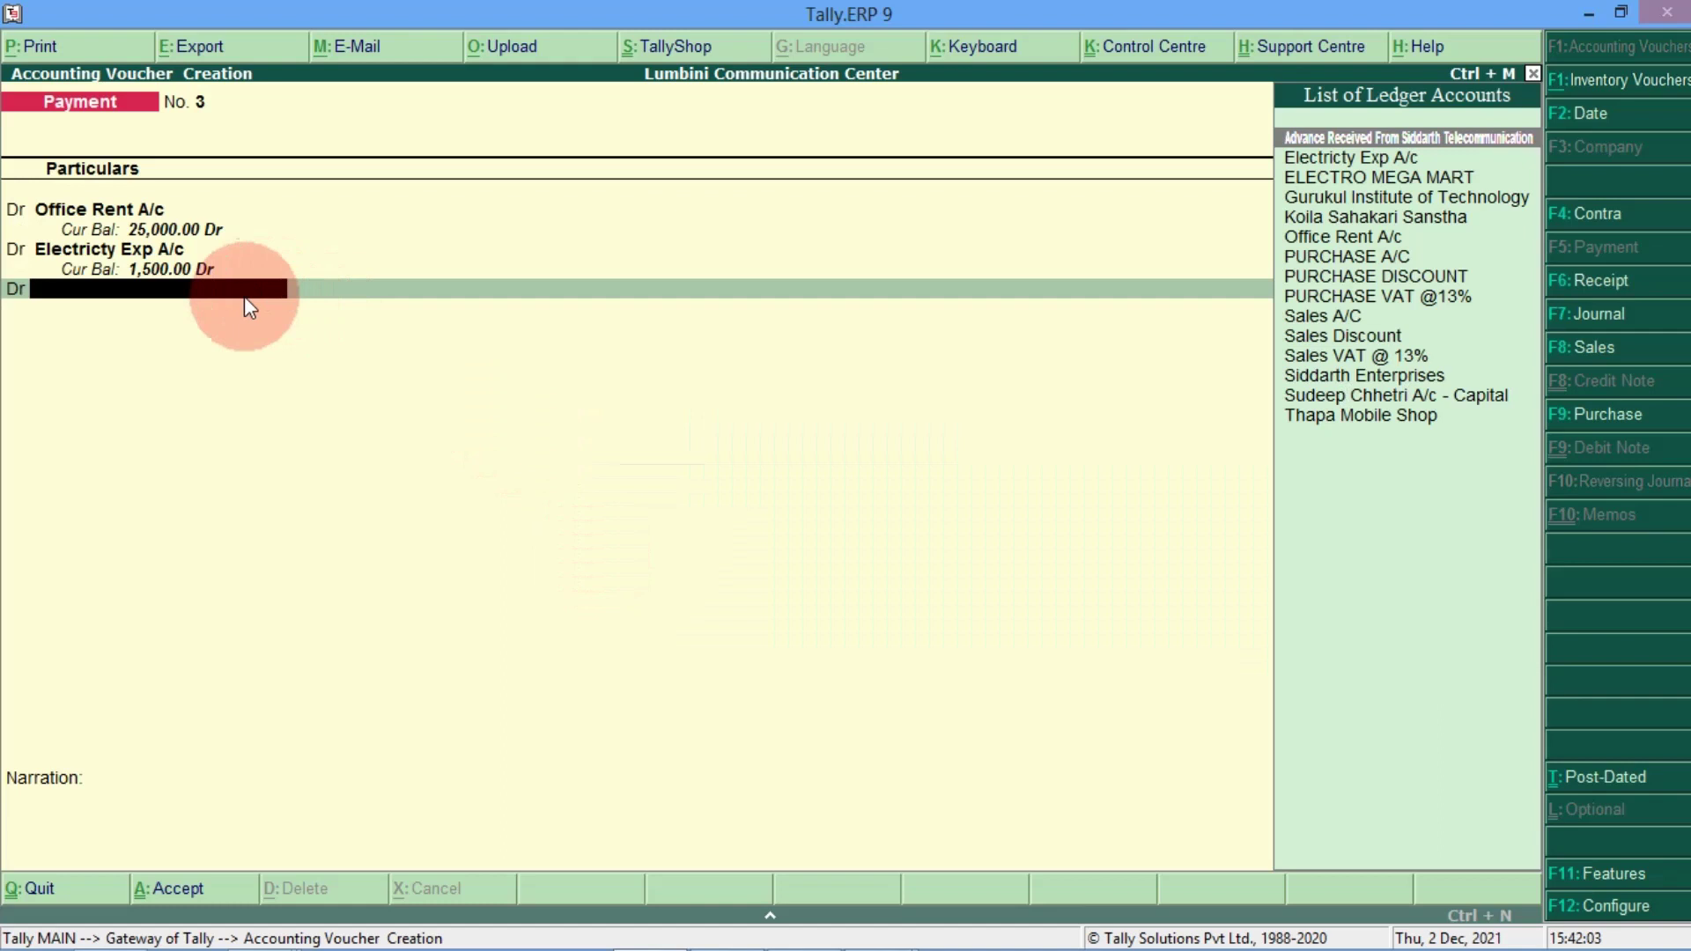
Step: Create a ledger named Telephone Expenses A/c under Indirect Expenses for the third debit line, with ledger type and rounding method Not Applicable
key("alt+c")
type("Telephone Expenses")
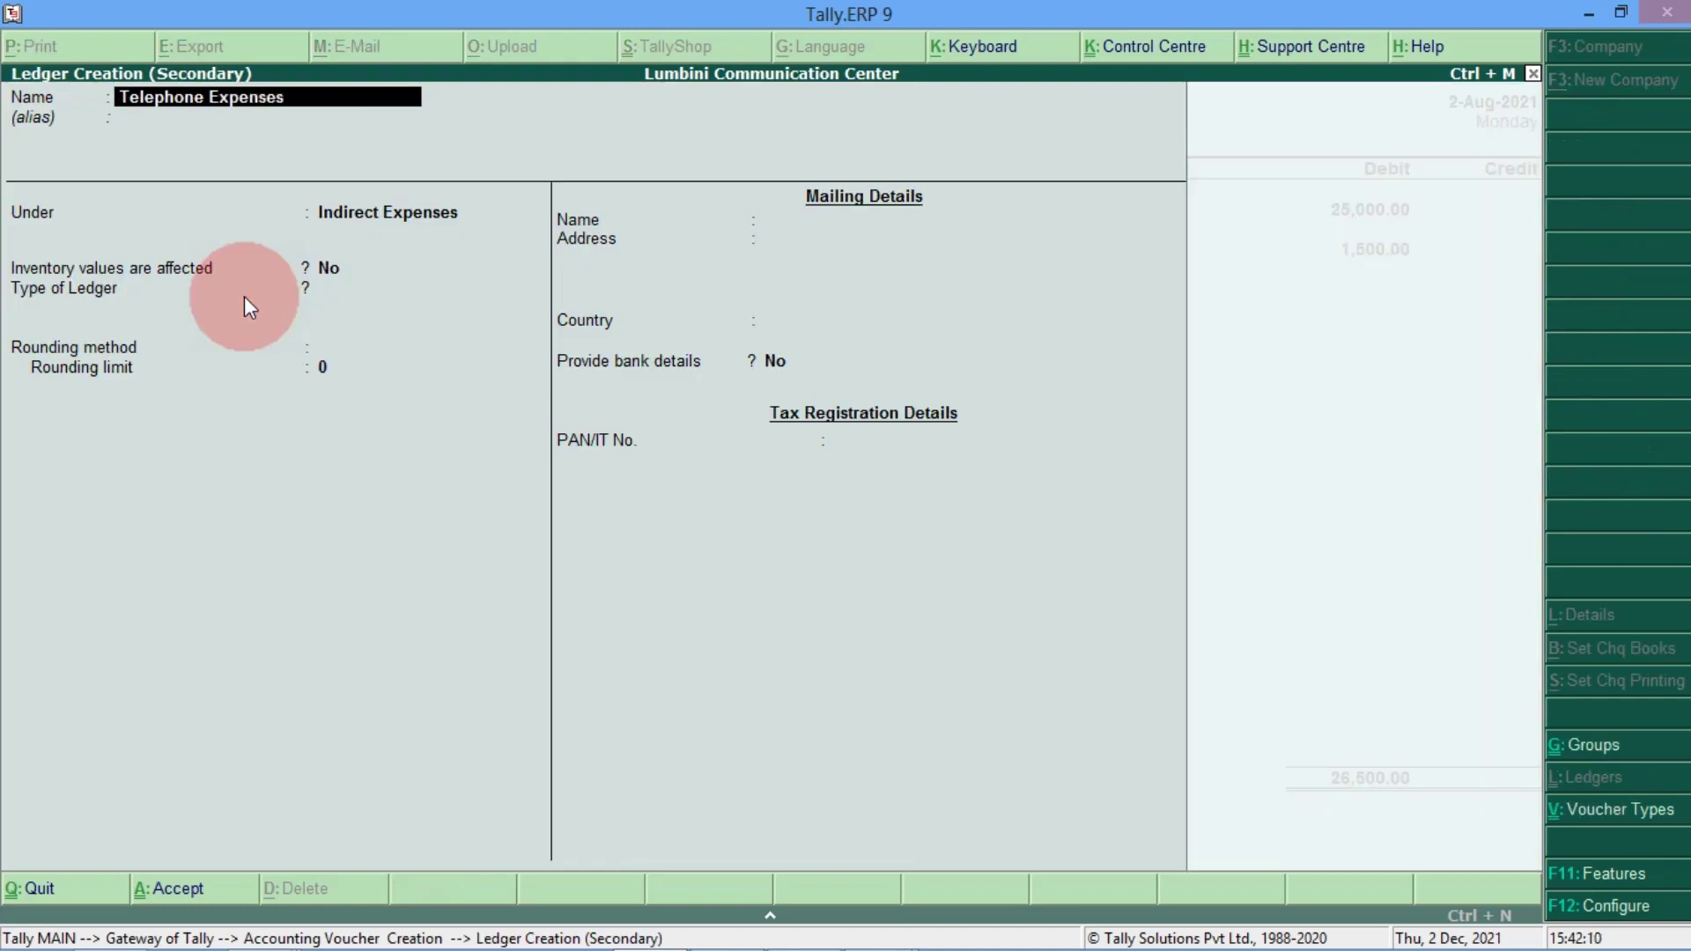
type(" A/c")
key("Return")
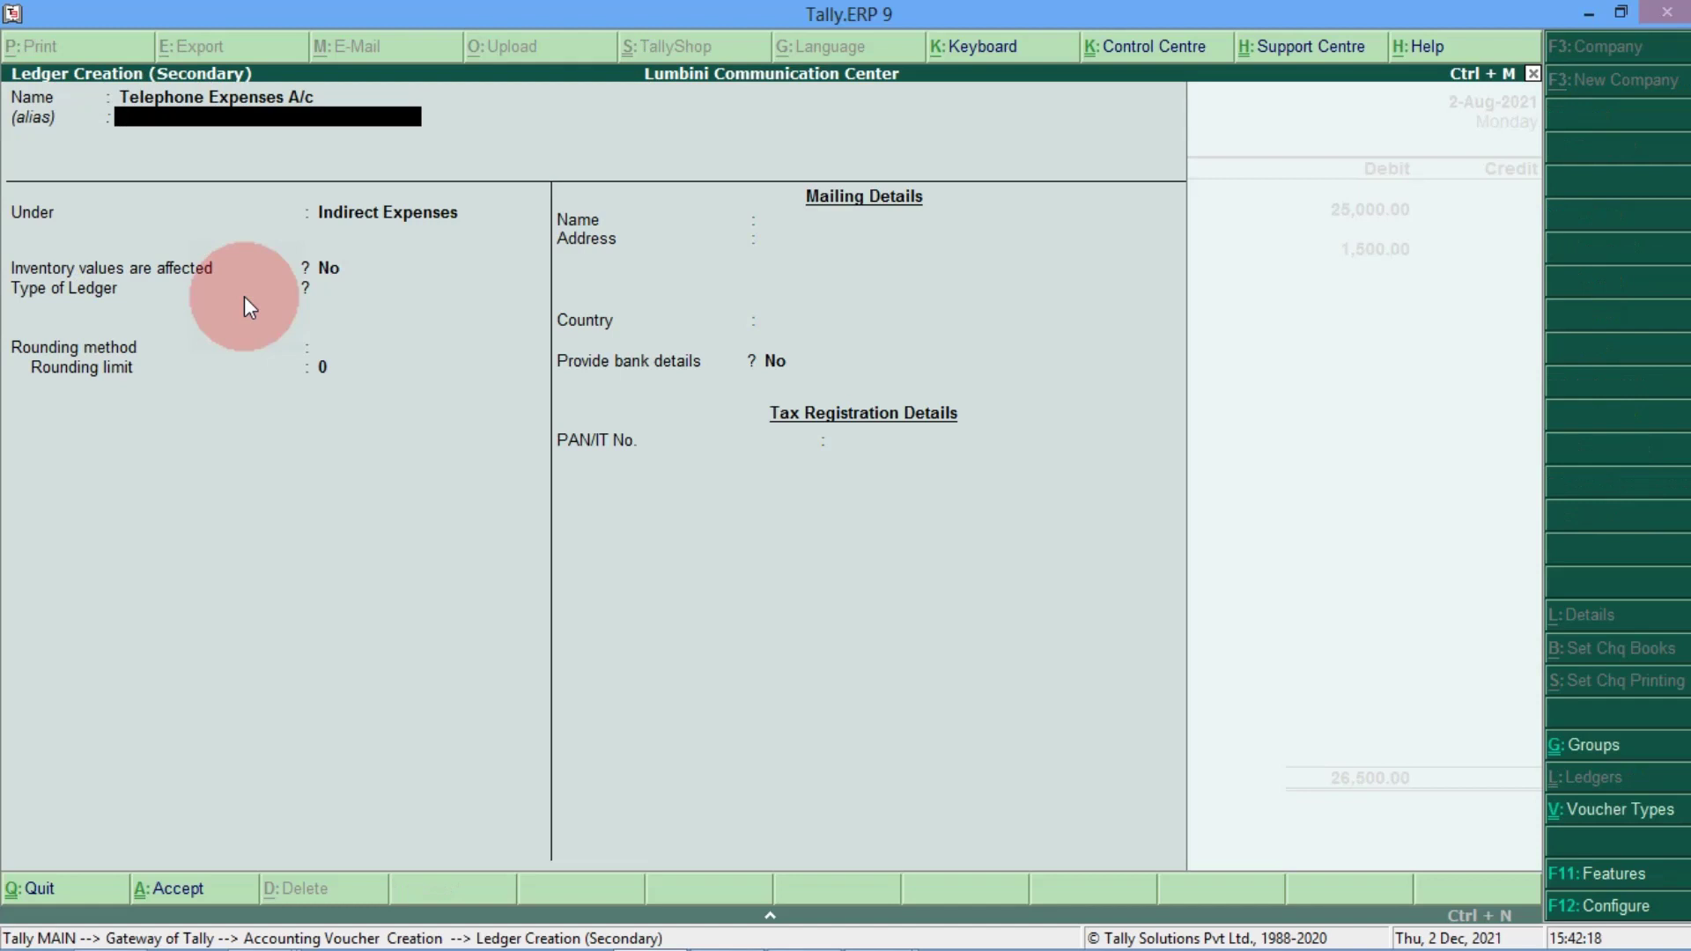
key("Return")
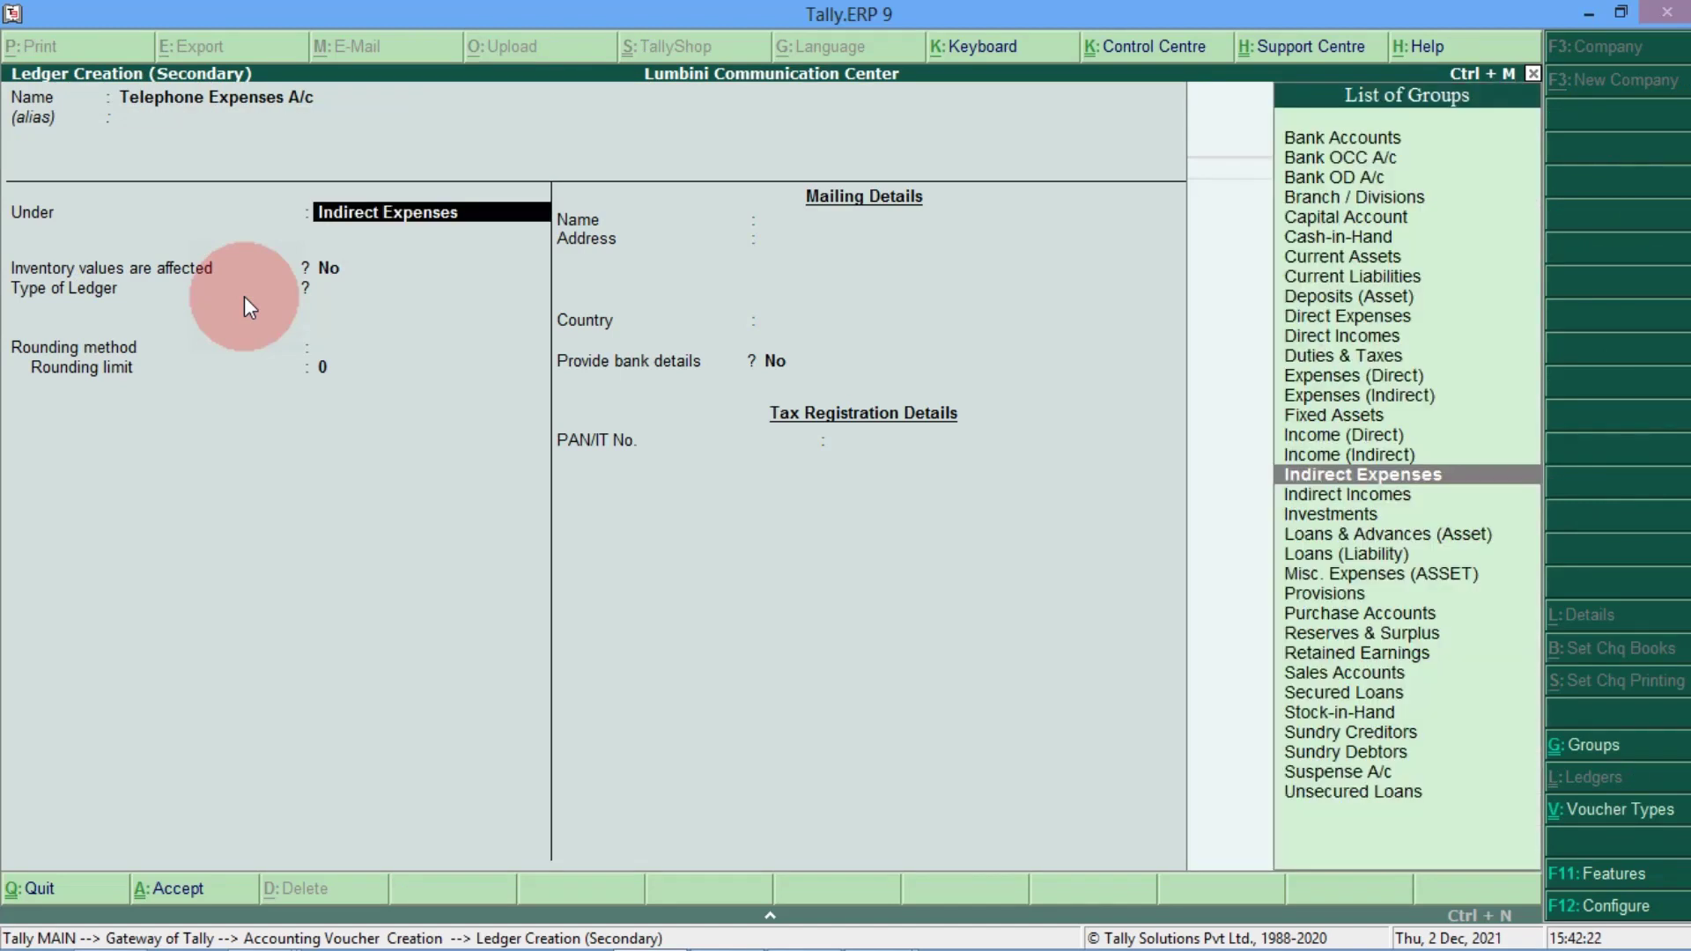
key("Return")
key("Return")
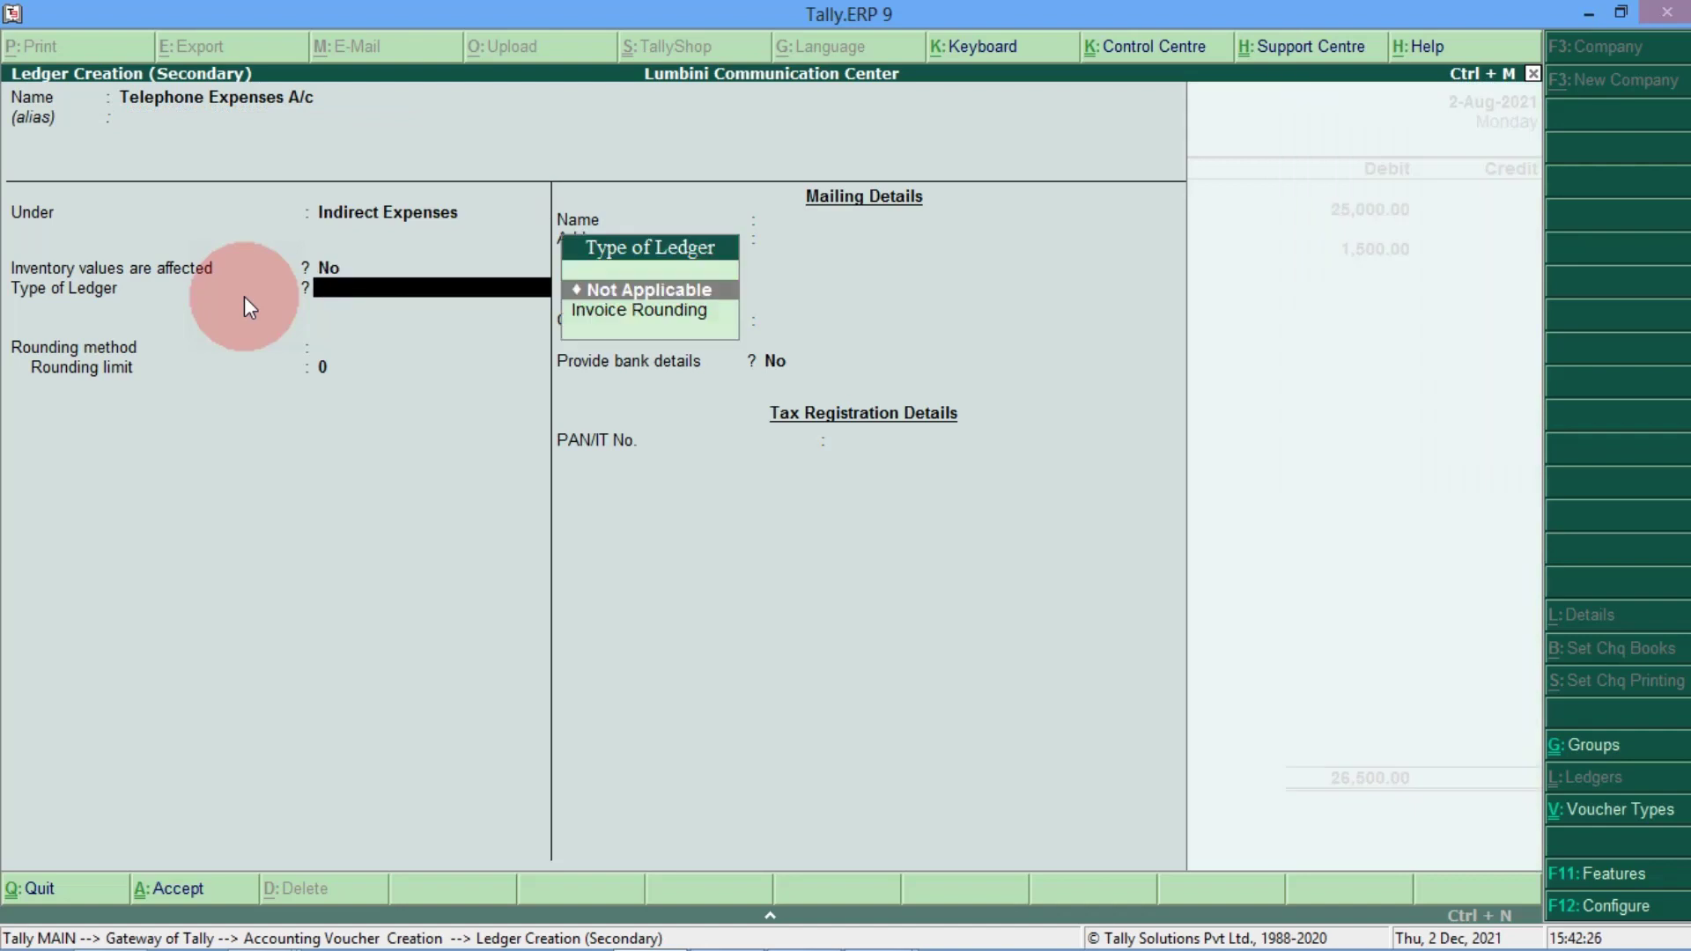
key("Return")
key("Return")
key("Return")
key("Return")
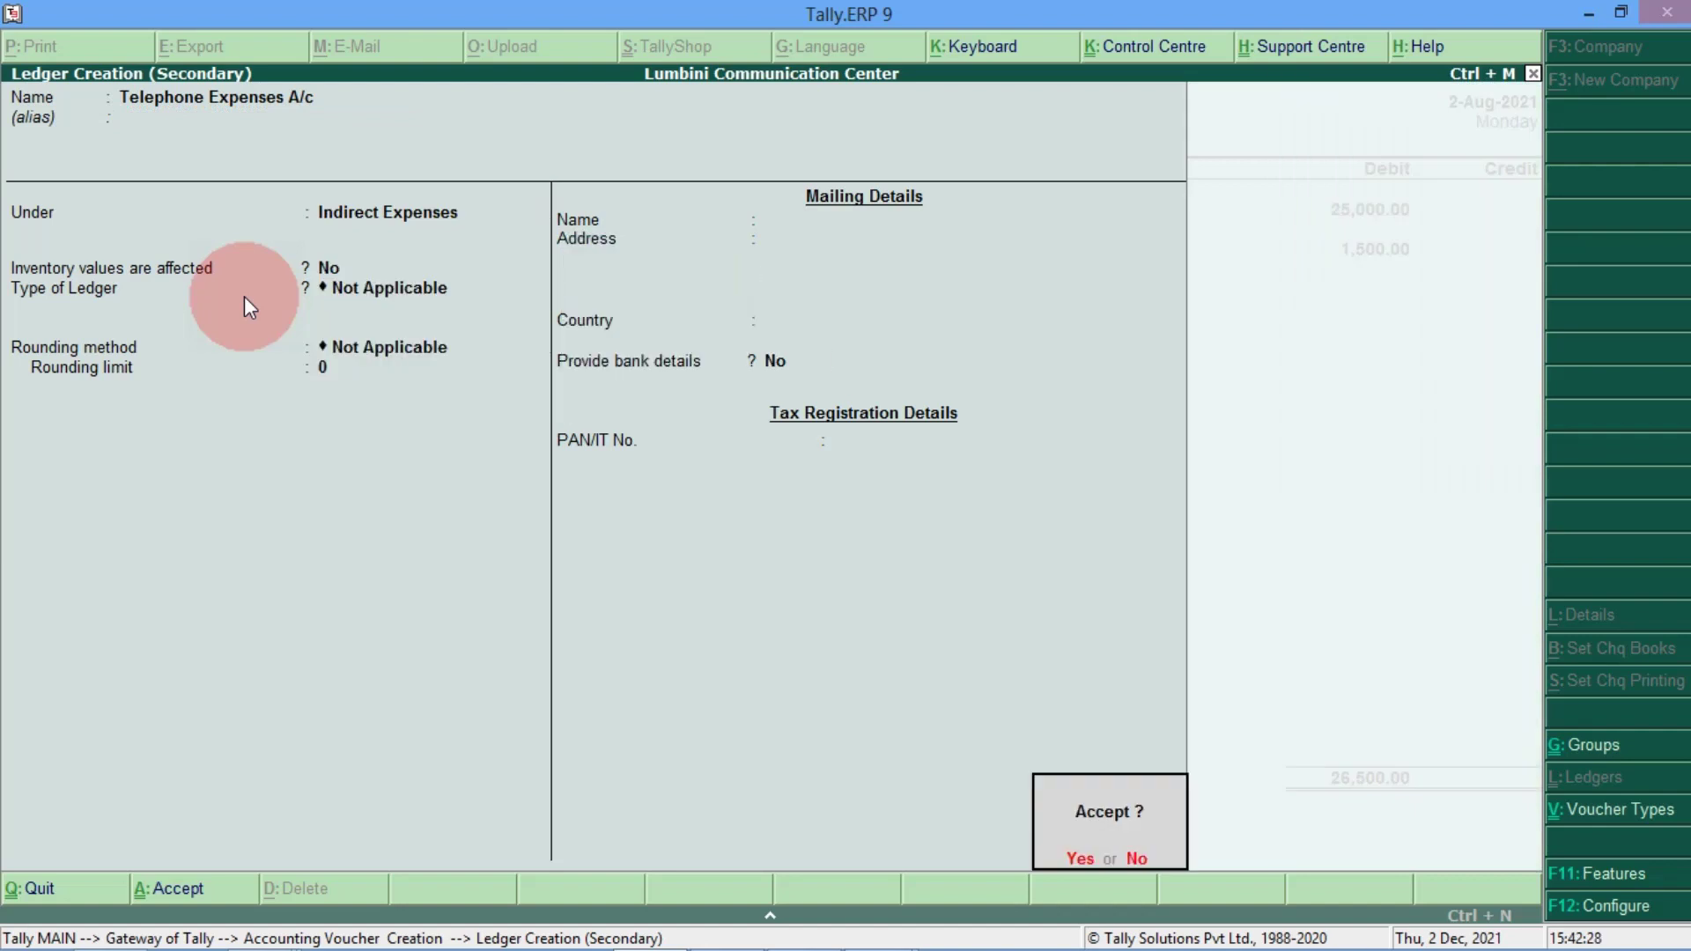
key("Return")
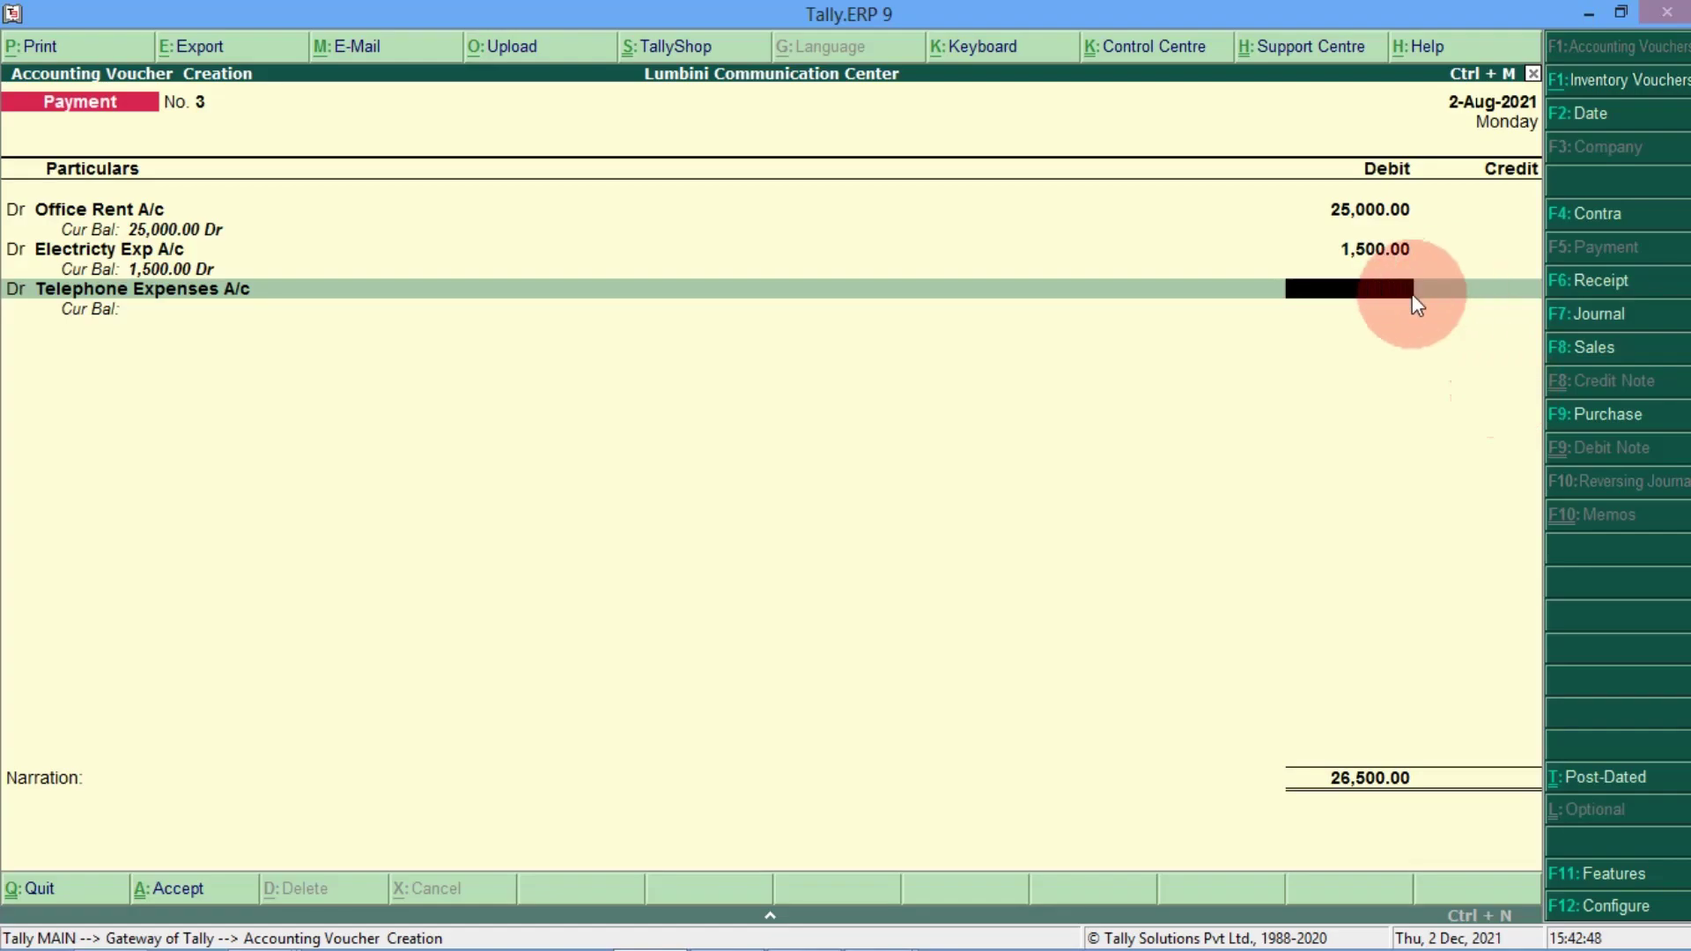
Step: Debit 750 to Telephone Expenses A/c and choose Cash as the credit account of the payment voucher
key("Return")
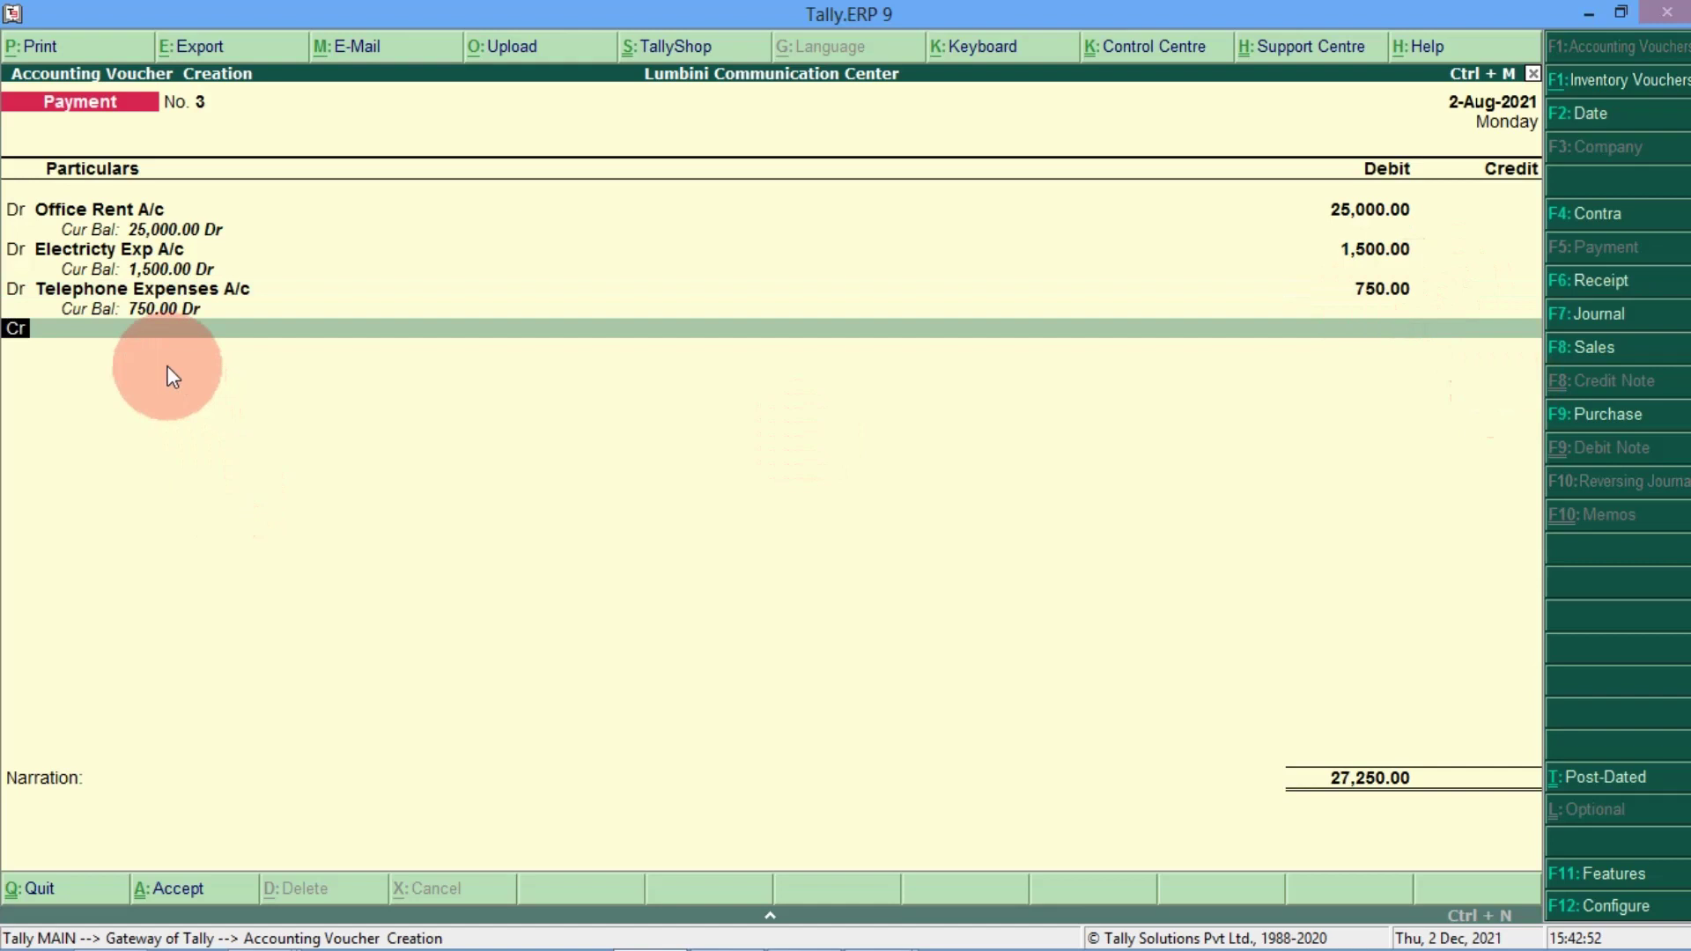
key("Return")
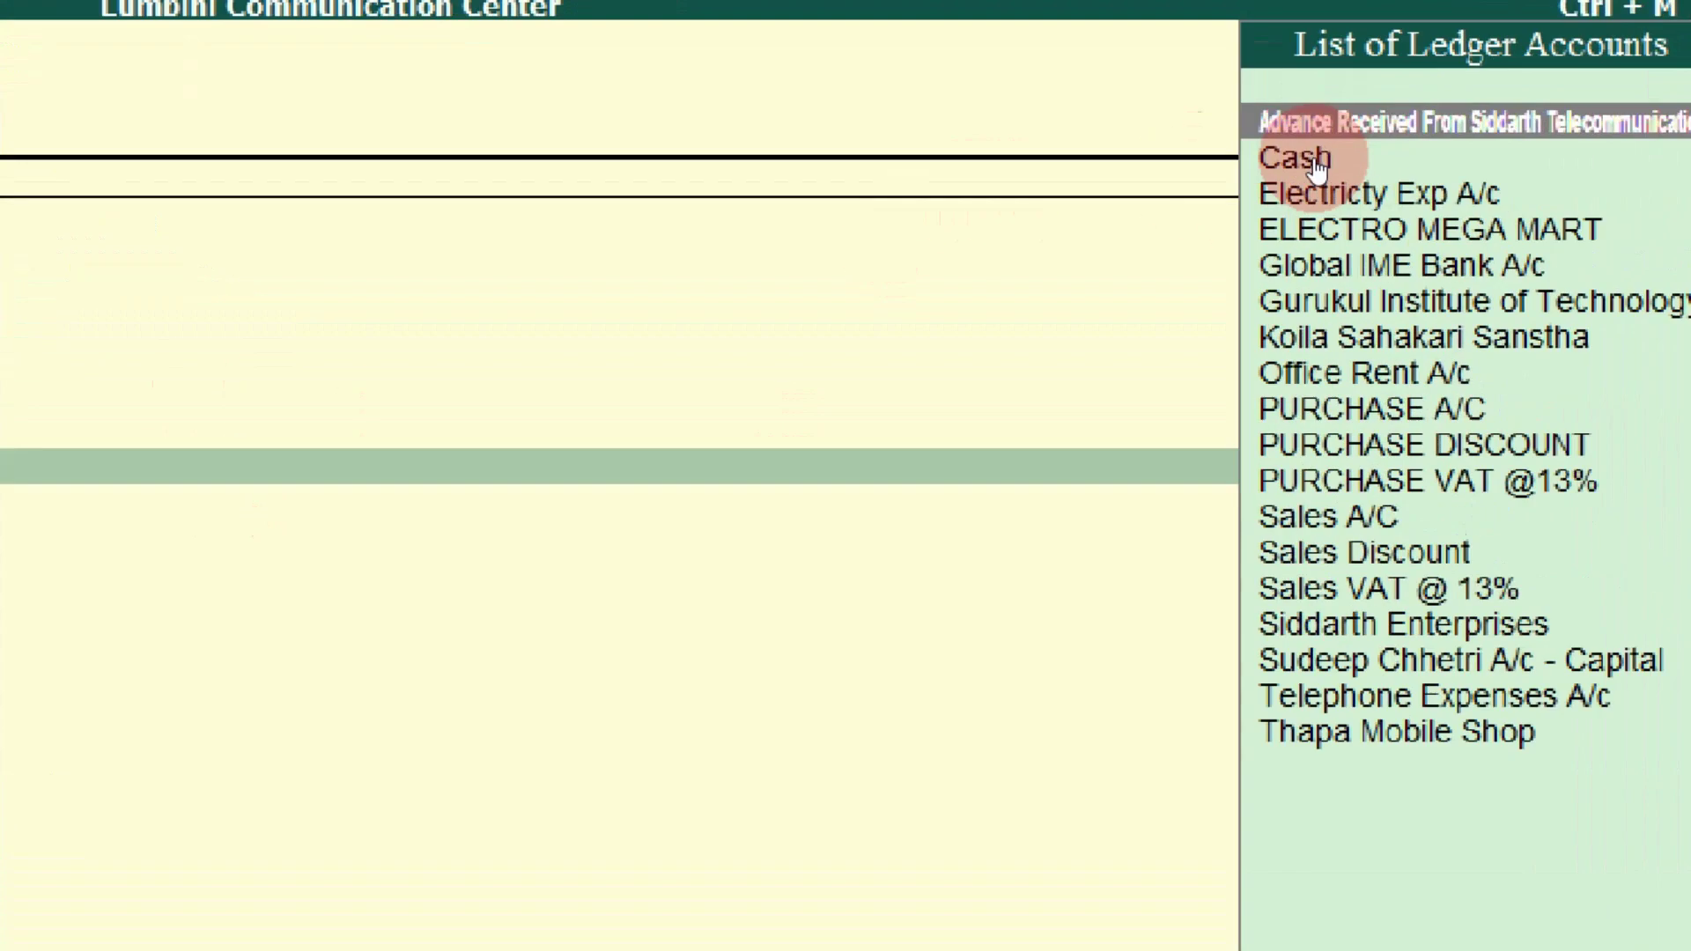
left_click(1314, 160)
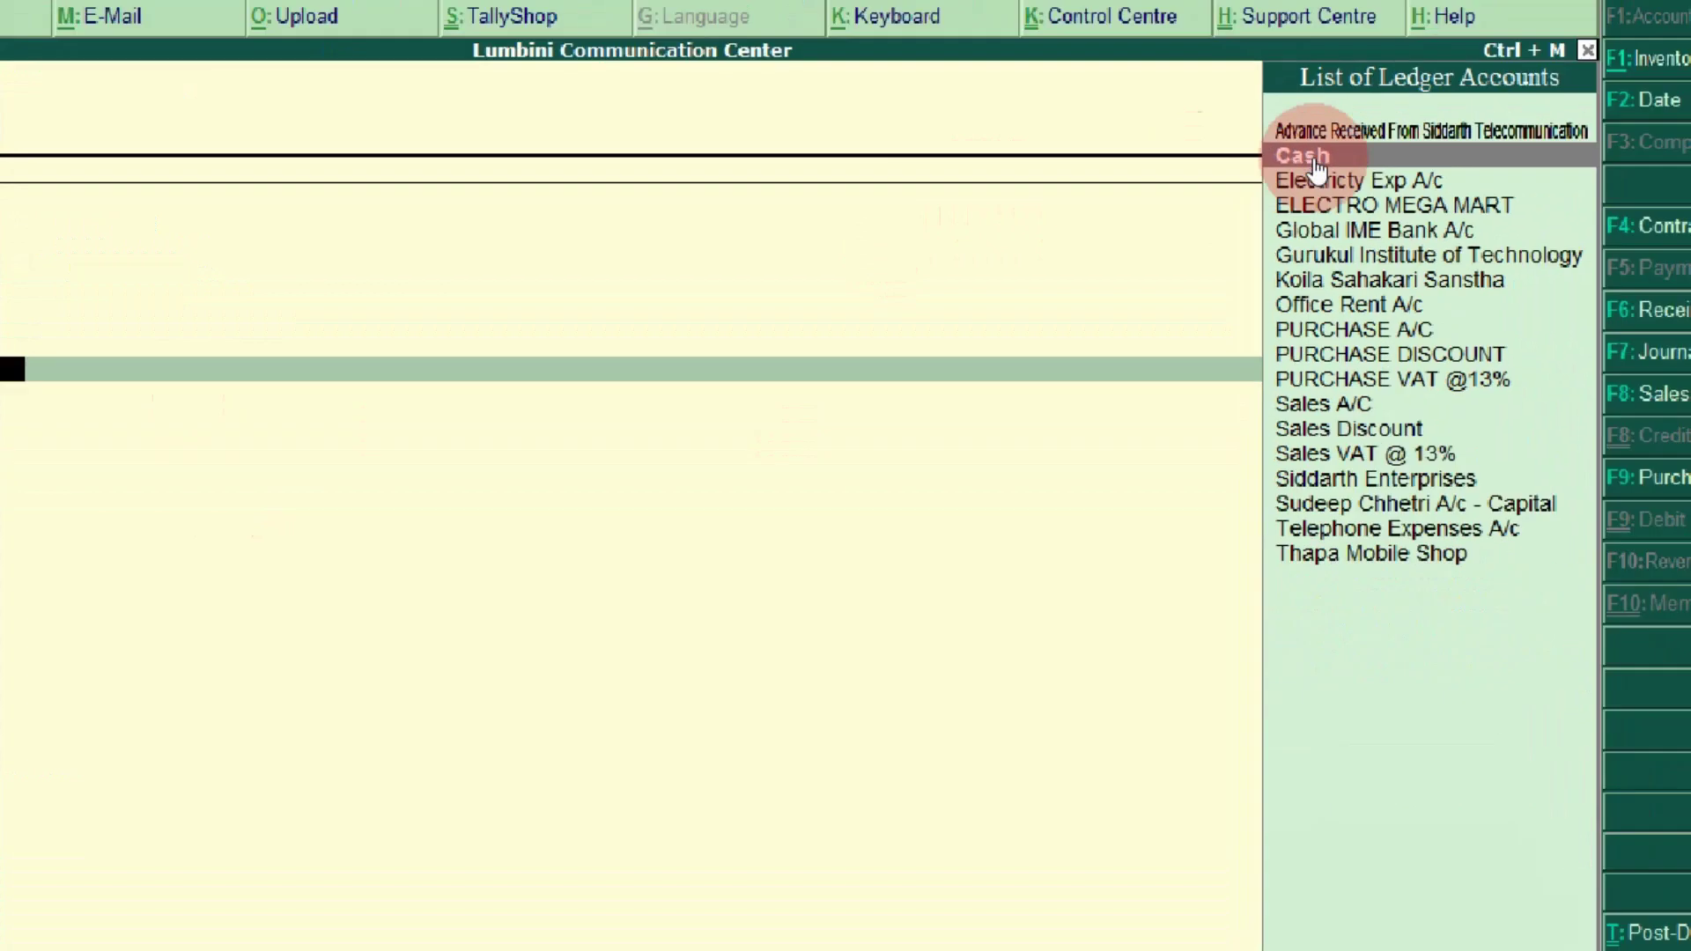
left_click(1314, 160)
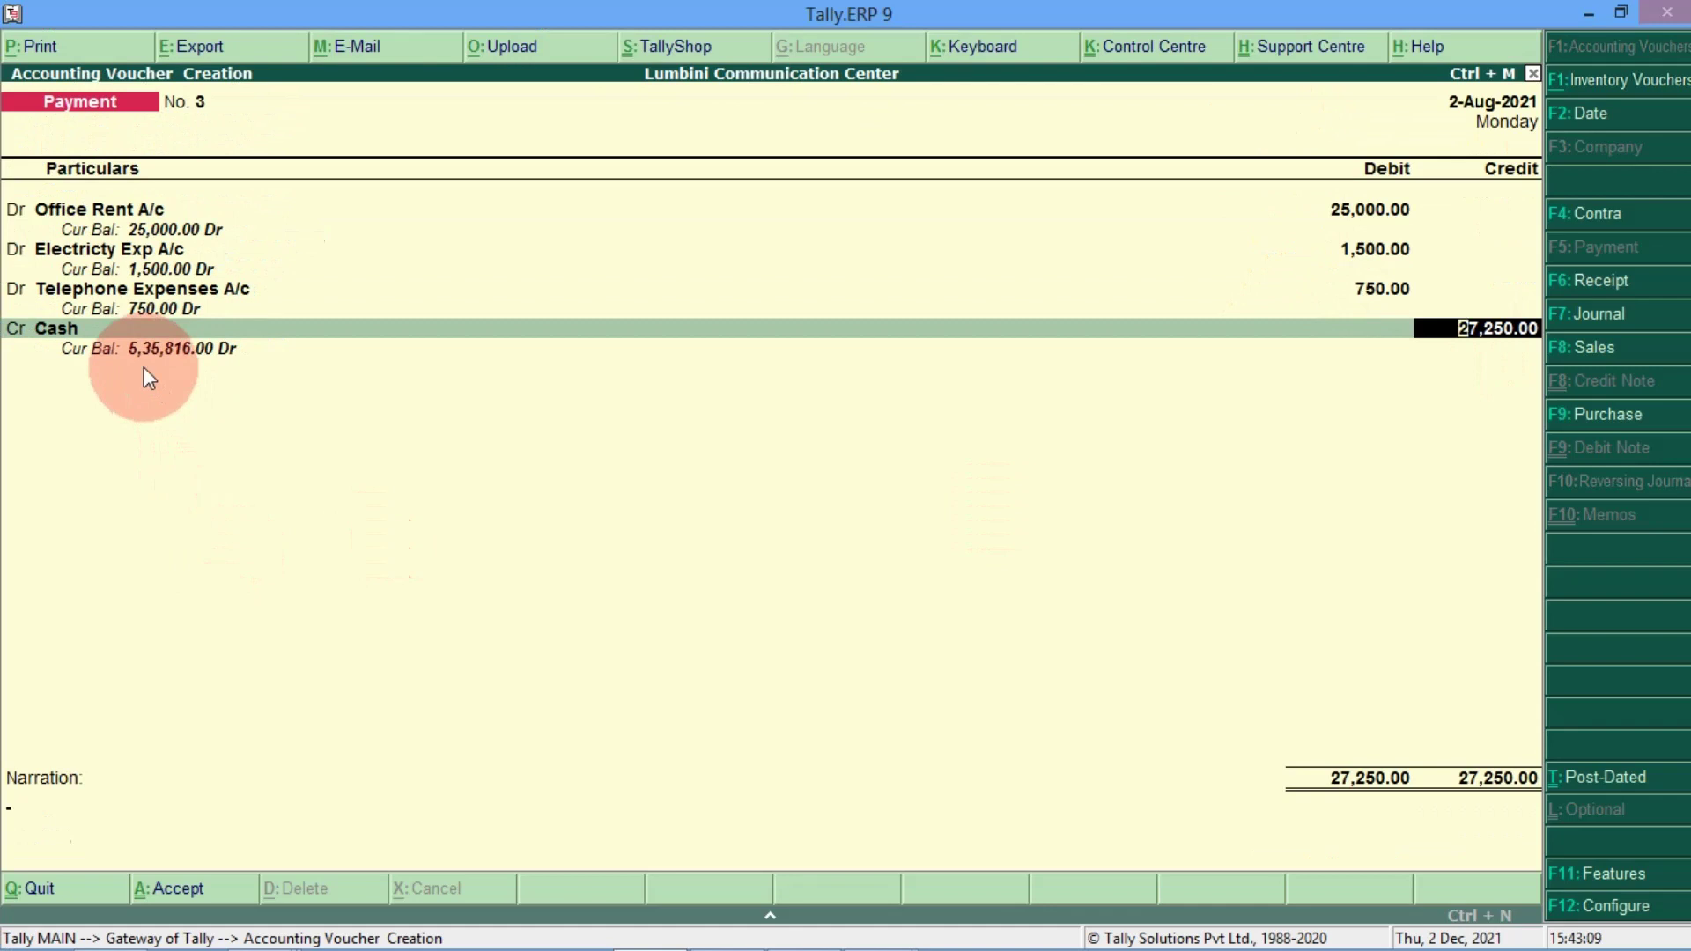
Step: Credit 27,250 to Cash, enter the narration "Indirect expenses for the month of August 2021" and save the payment voucher
key("Return")
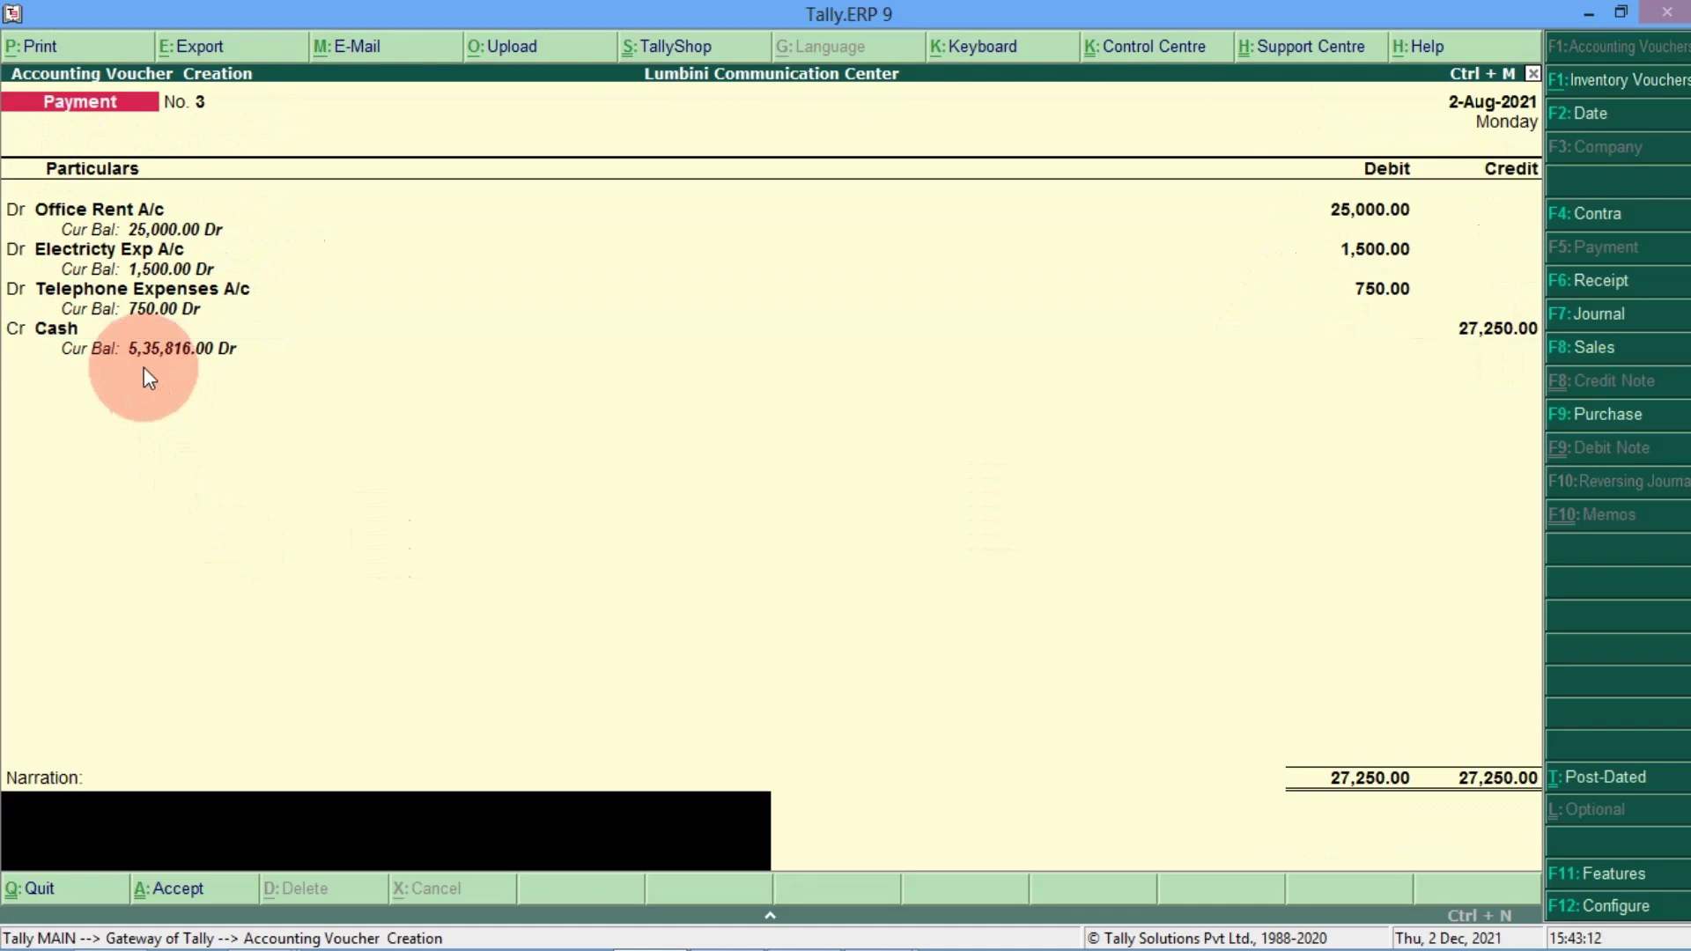
type("Indirect expenses for the mo")
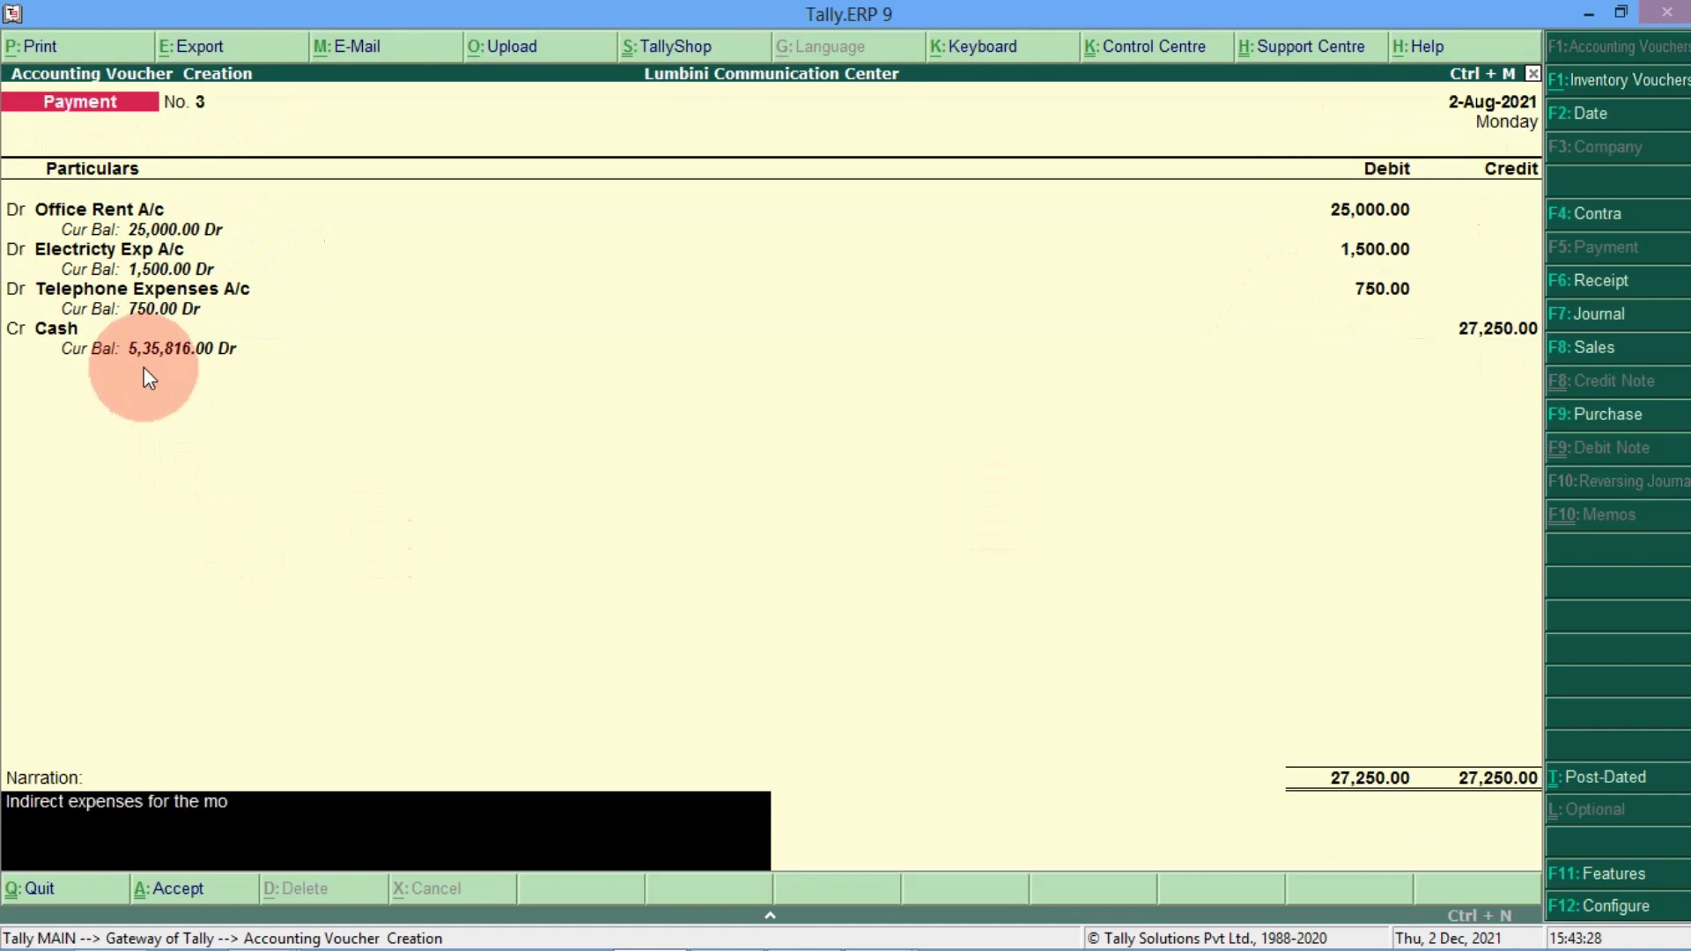
type("nth of August 2021")
key("Return")
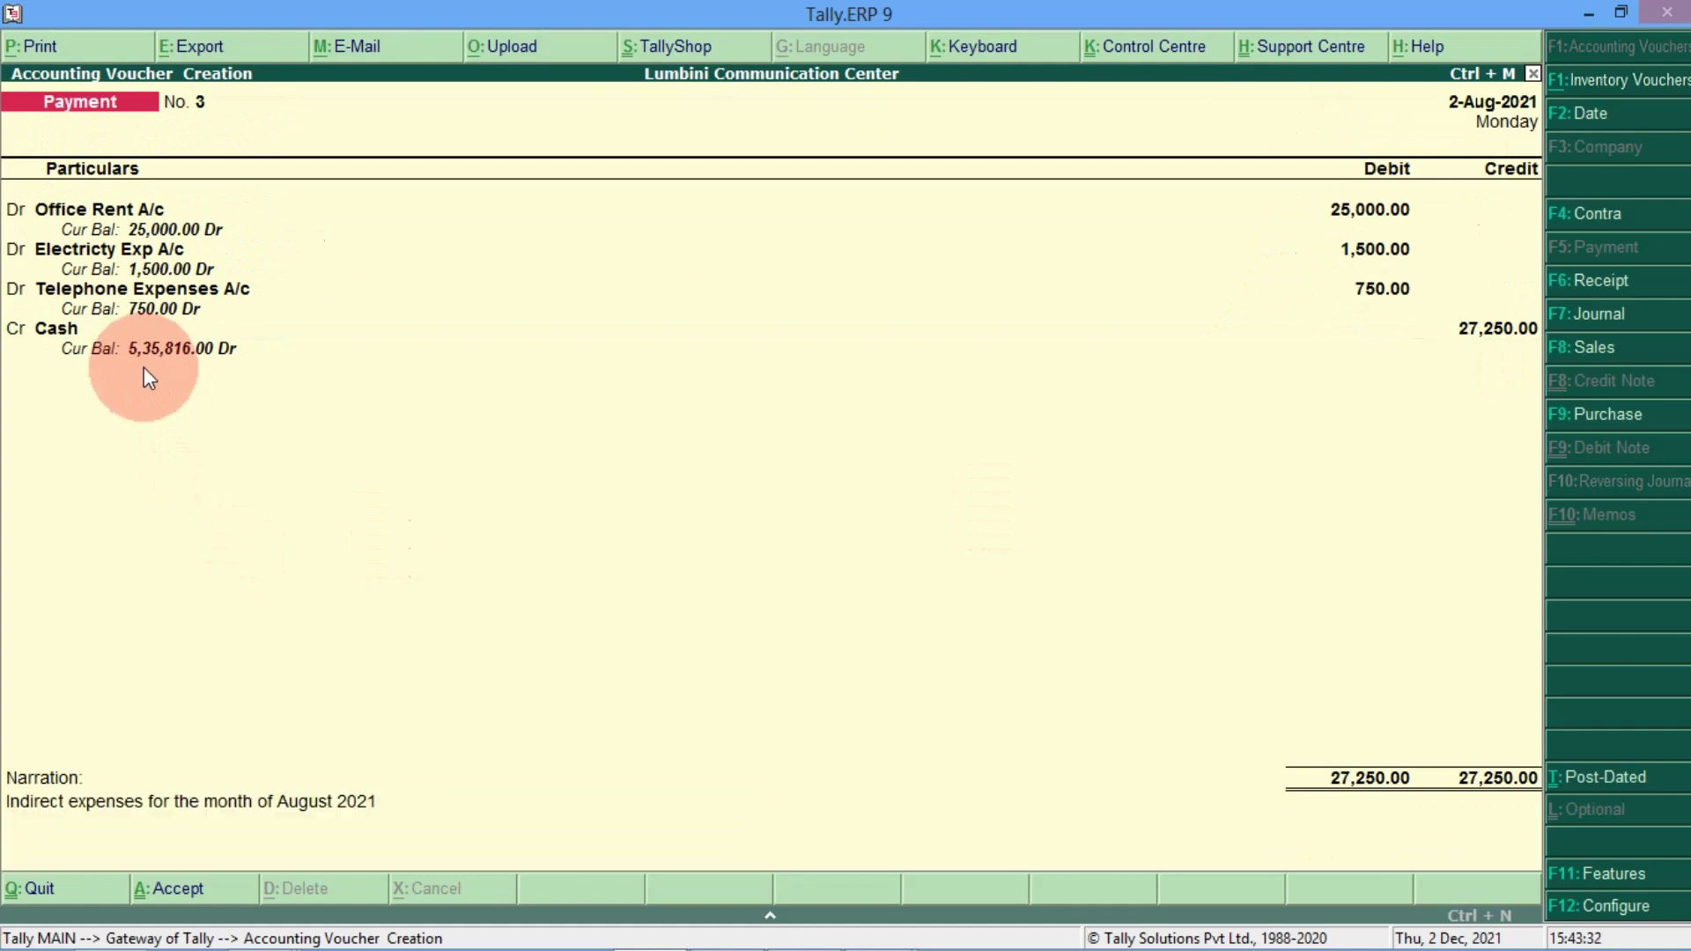
key("Return")
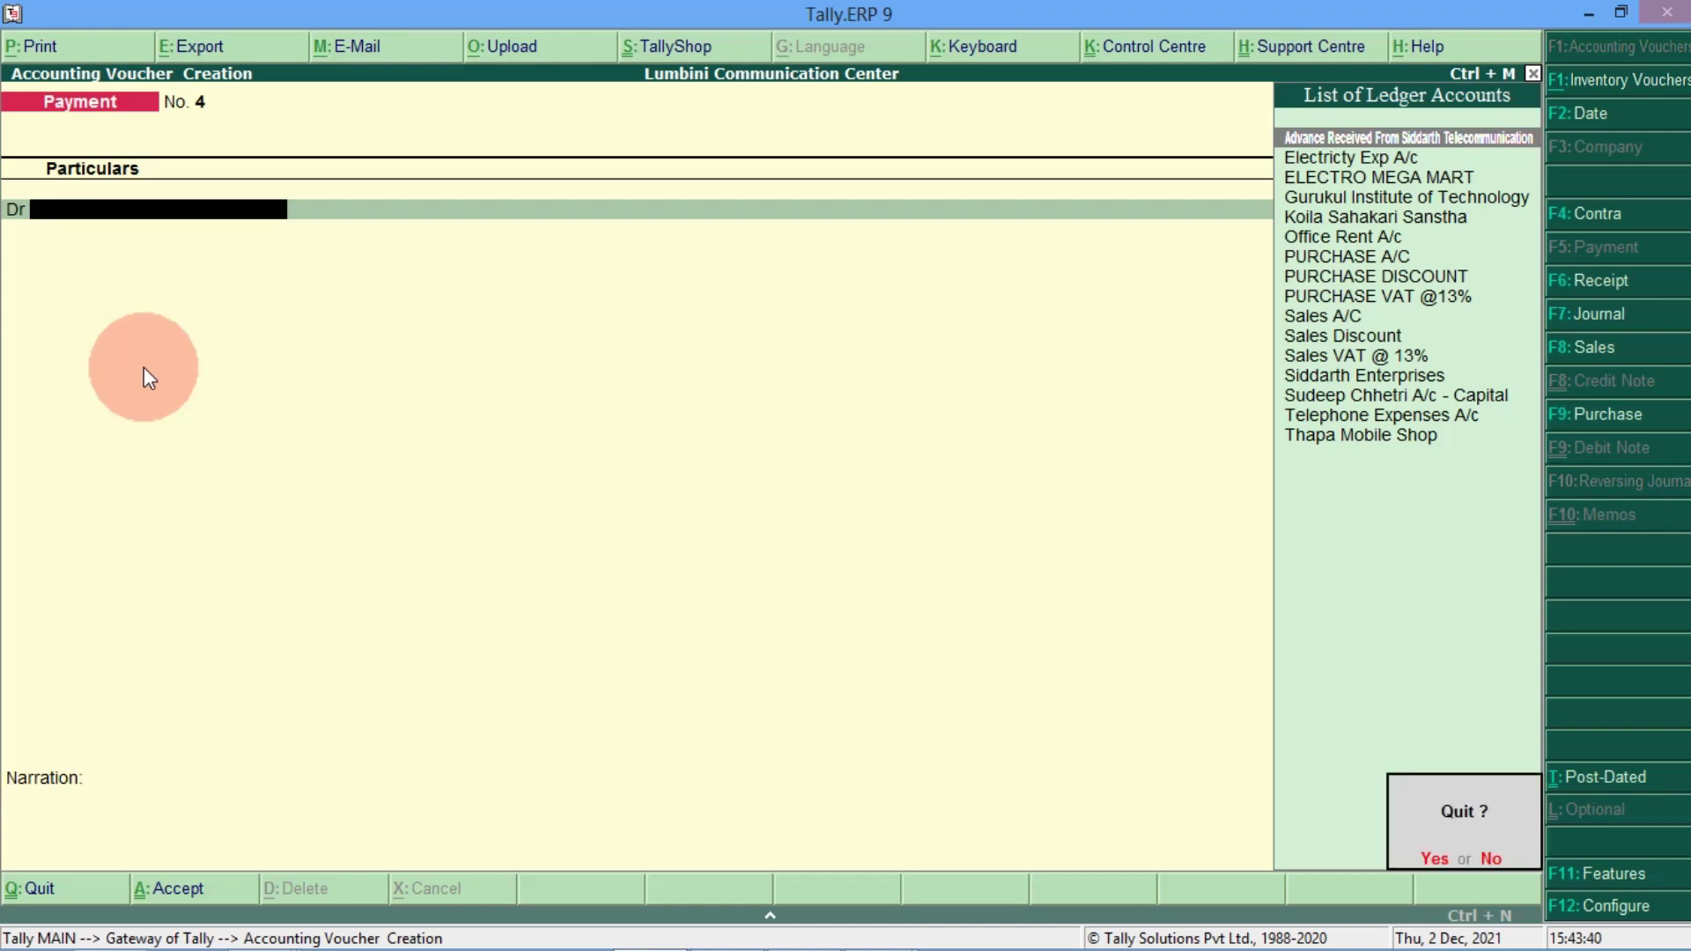
Step: Leave voucher entry and check the recorded expenses in the detailed Profit & Loss A/c report
key("Escape")
key("Up")
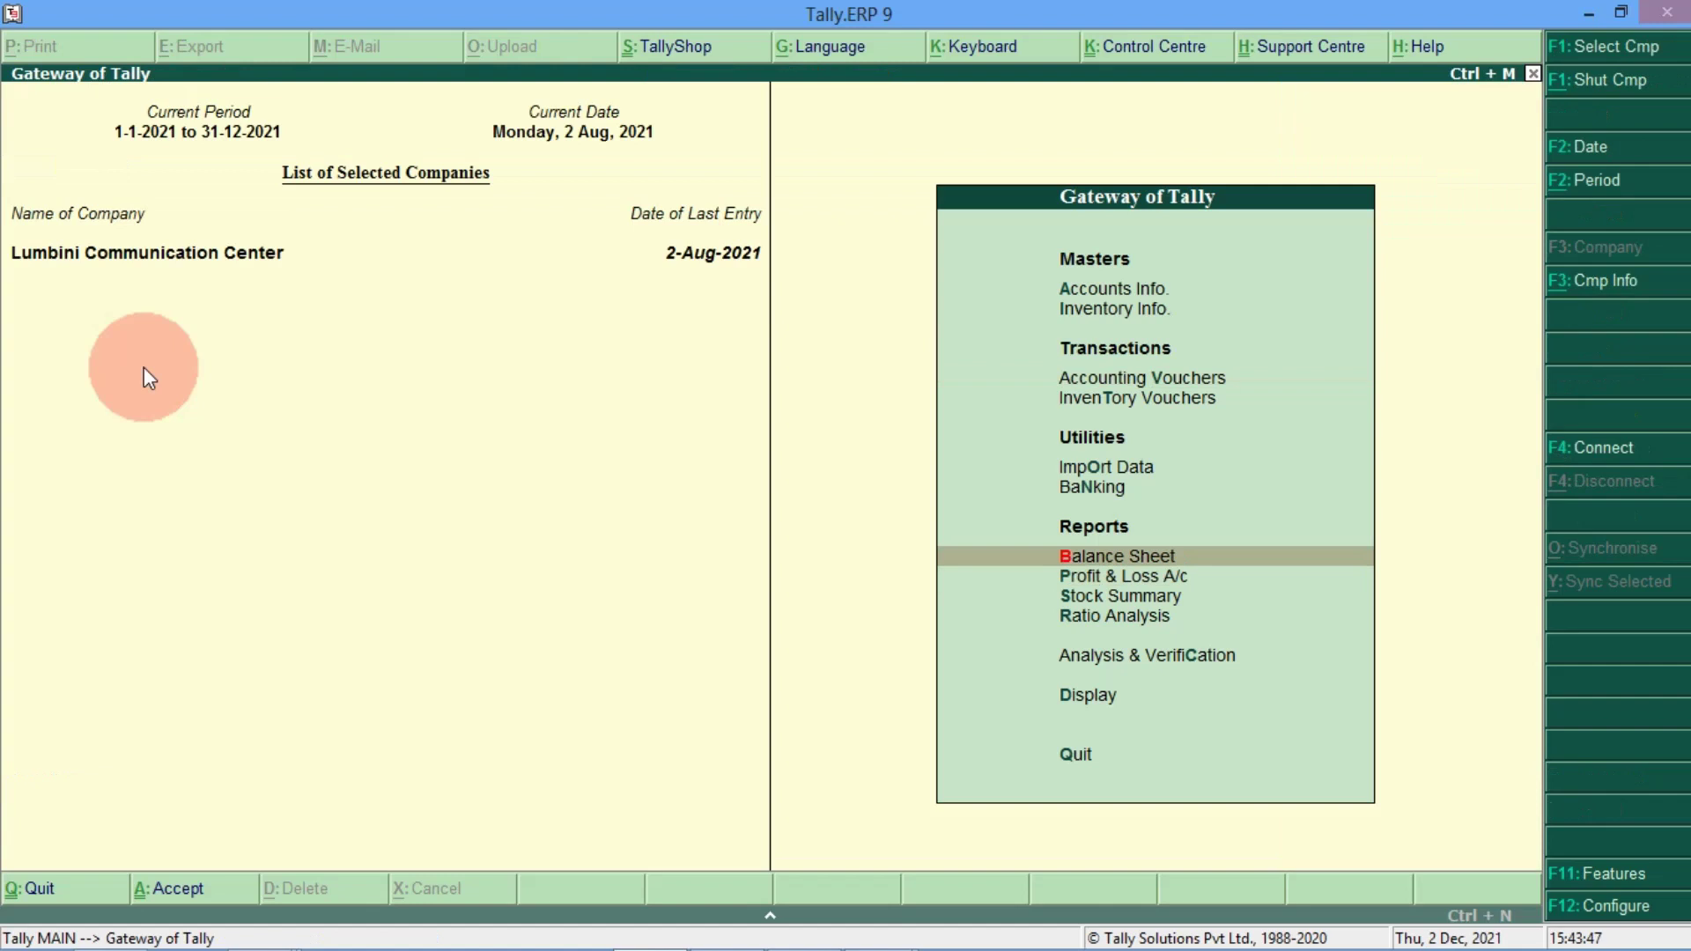
key("Down")
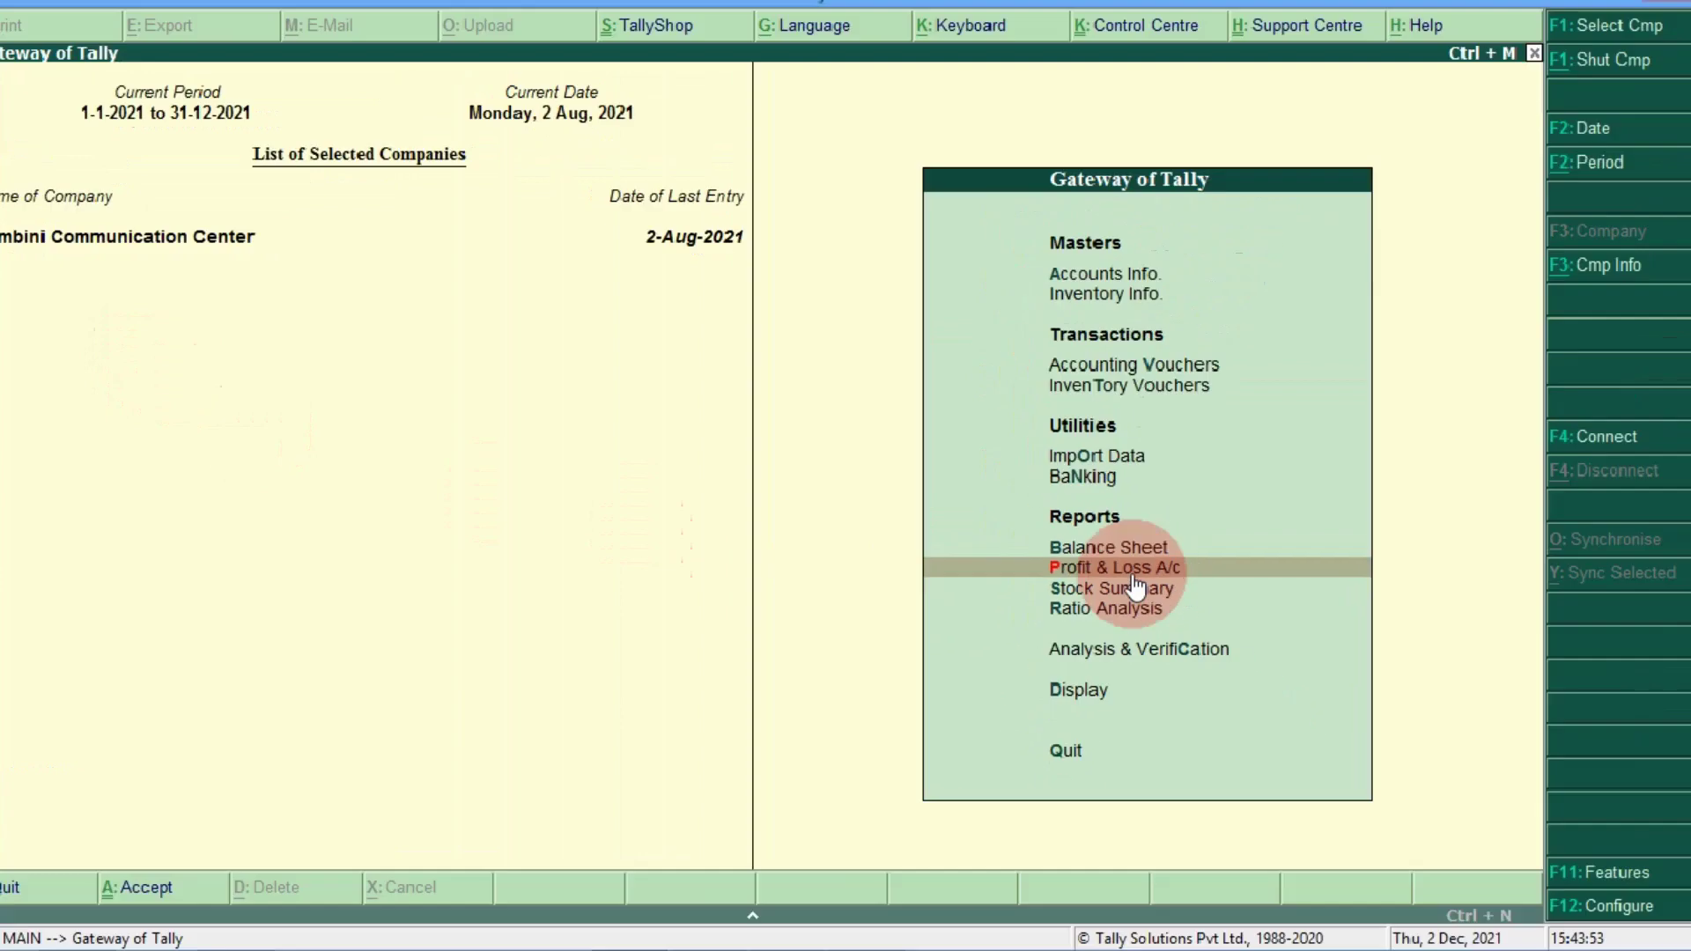
left_click(1124, 559)
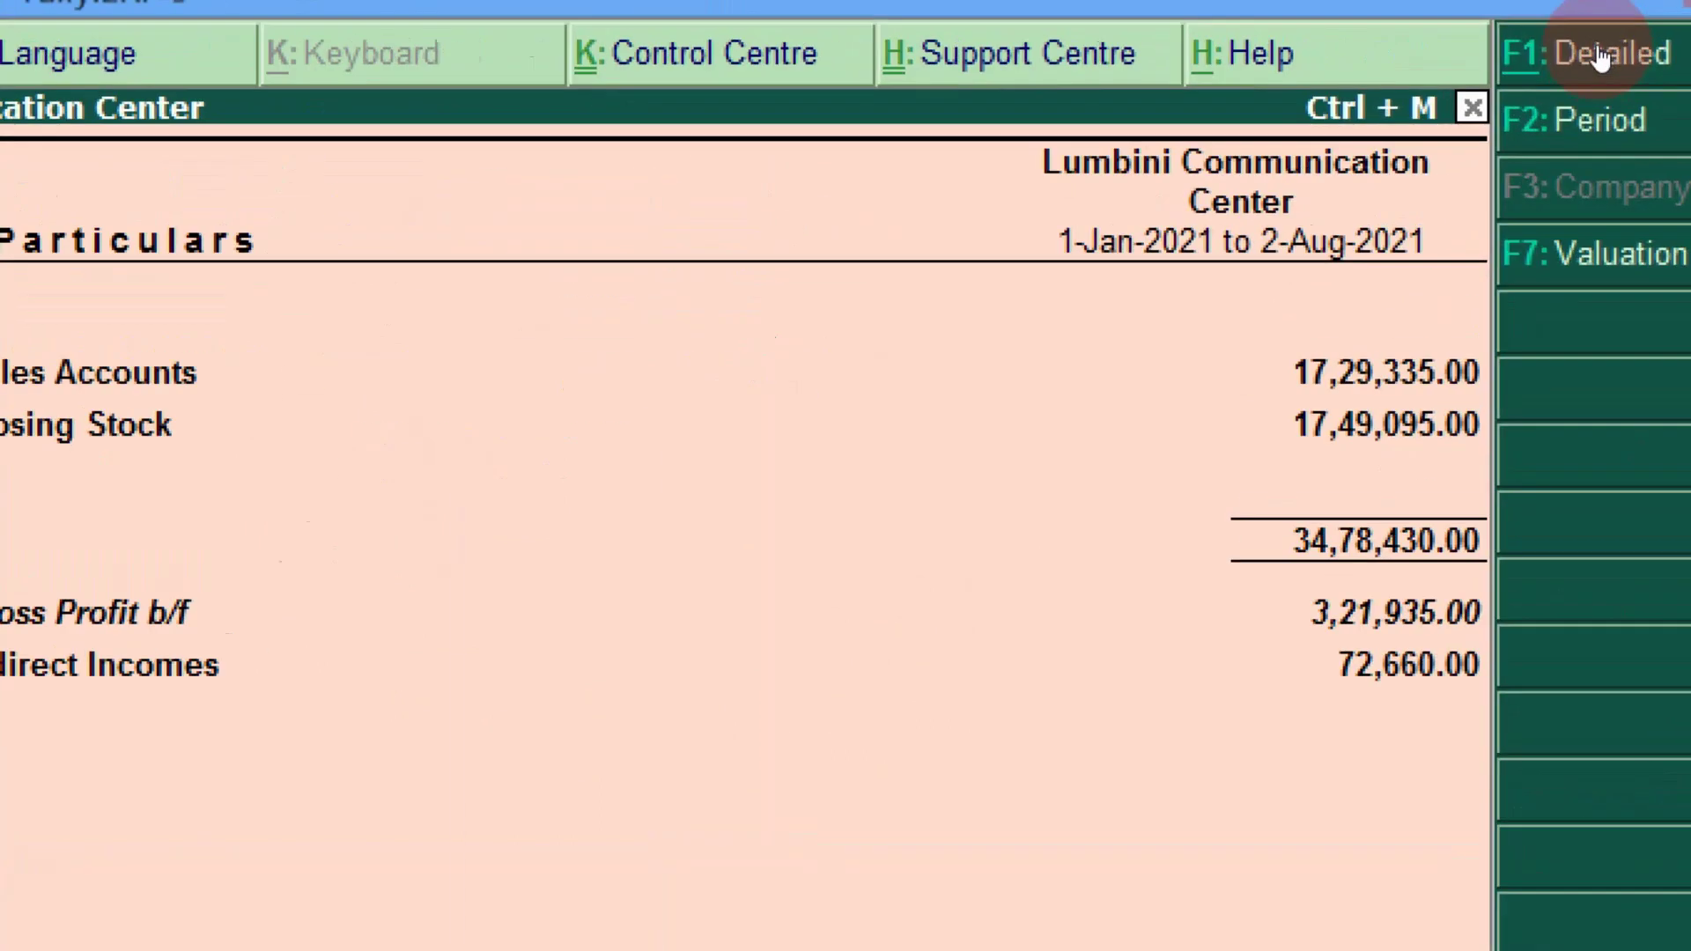
left_click(1601, 56)
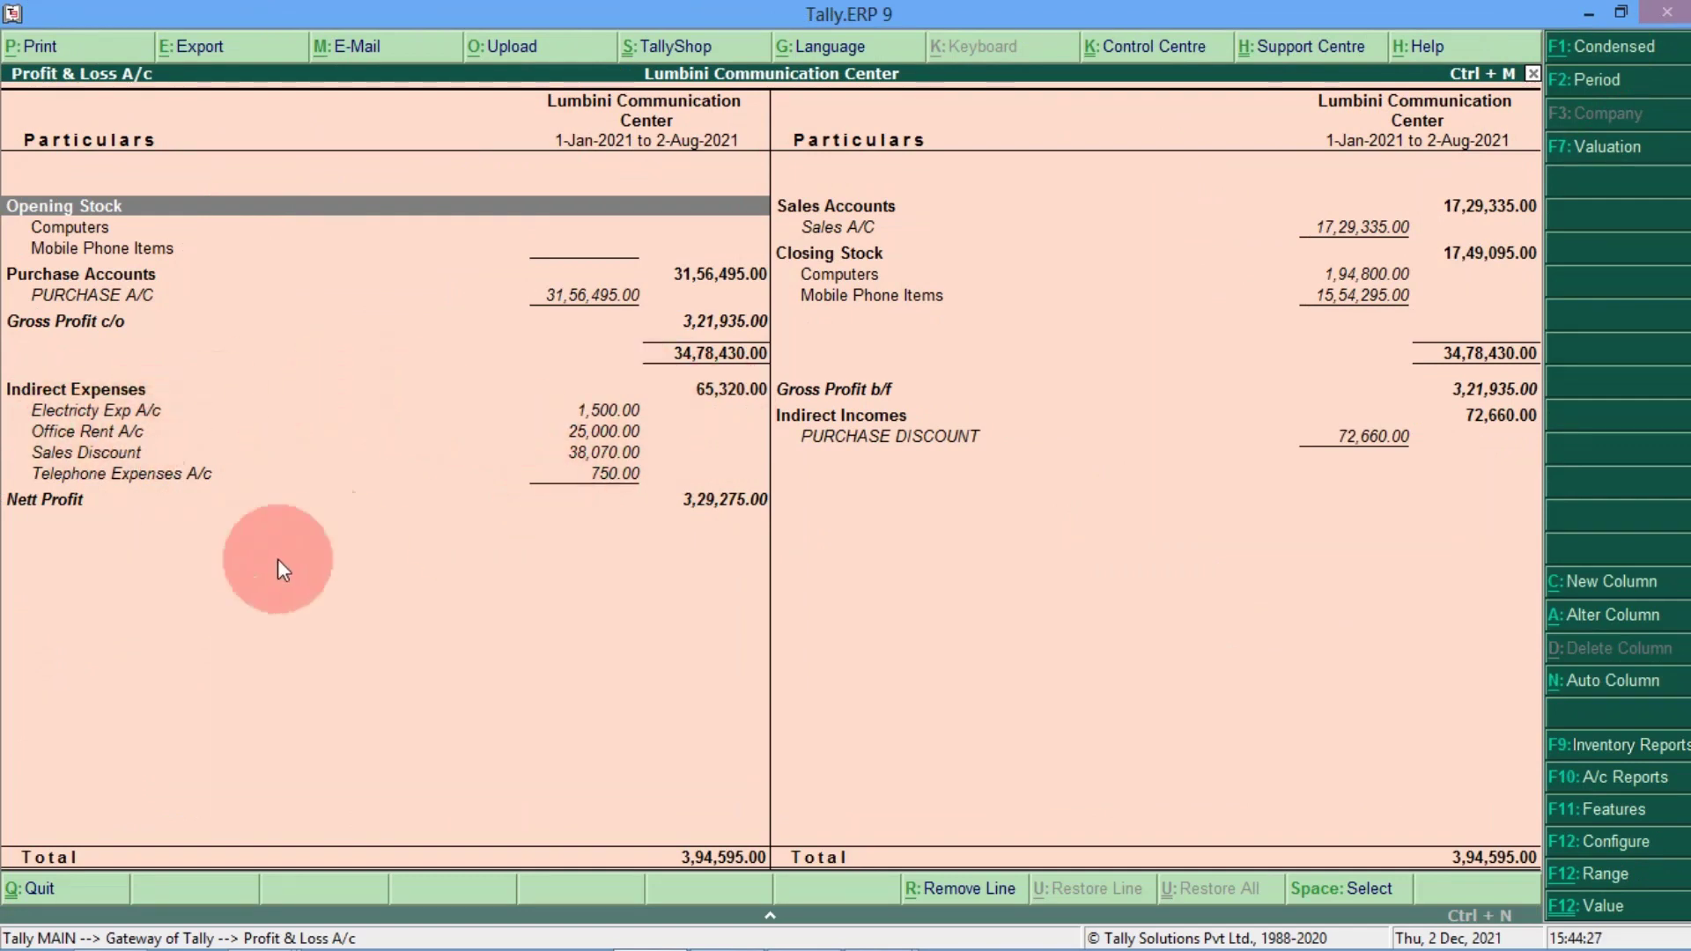
key("Escape")
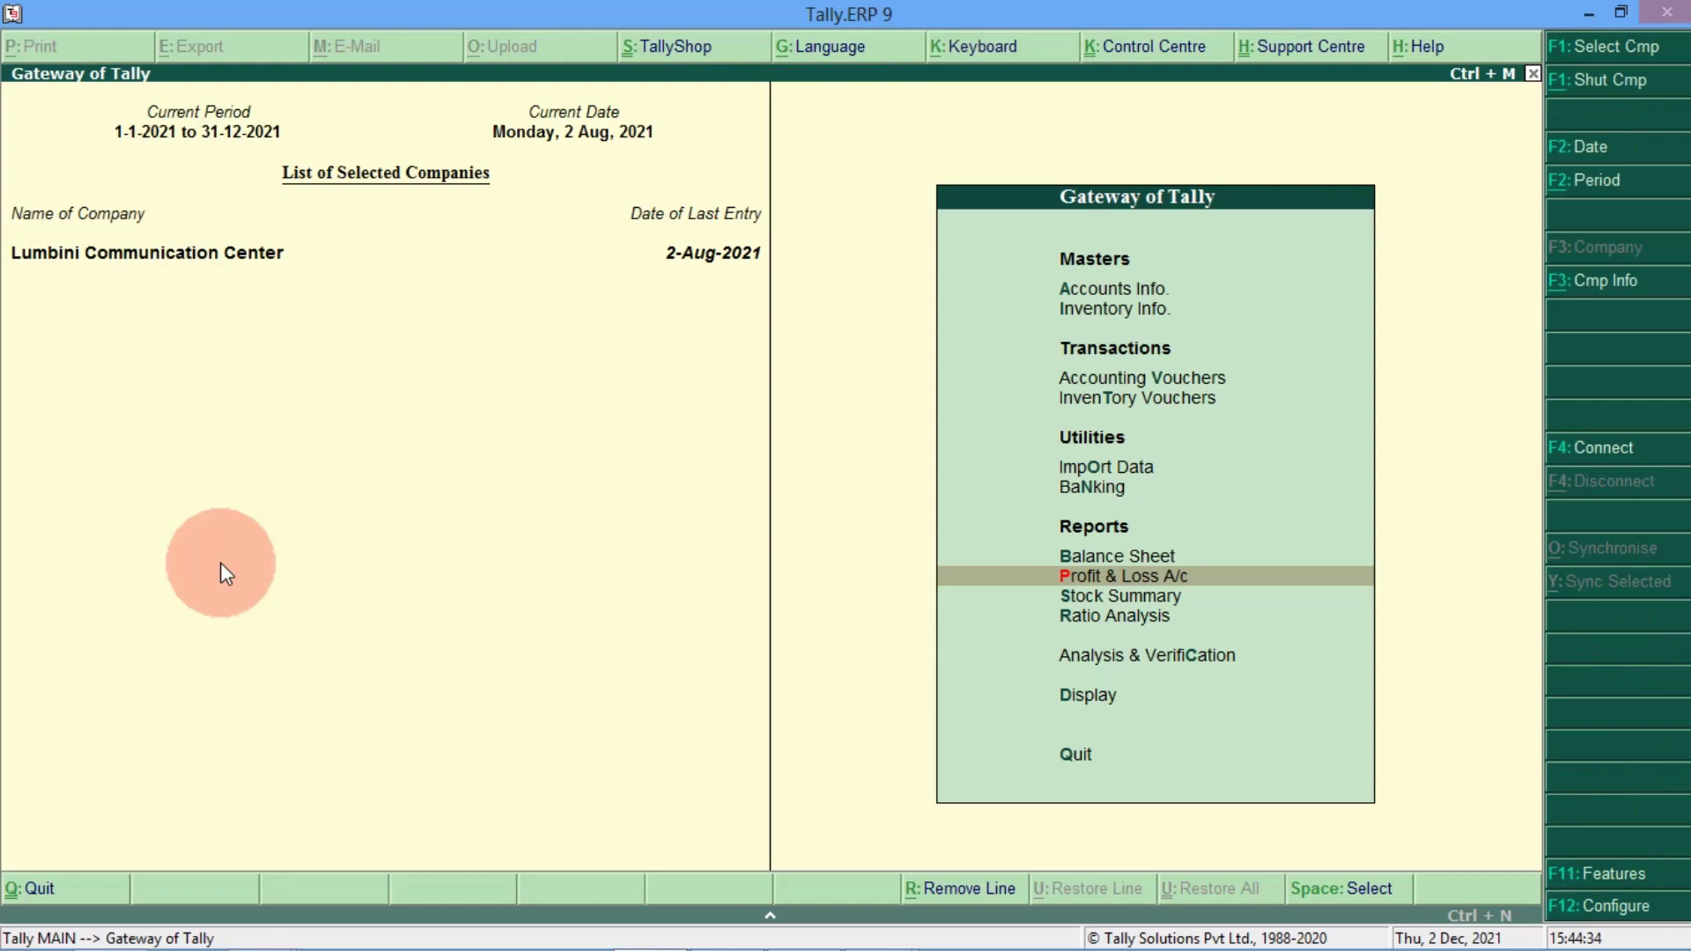
Step: Bring up the ledger selection list of the Account Books reports
key("Down")
key("Down")
key("Down")
key("Down")
key("Down")
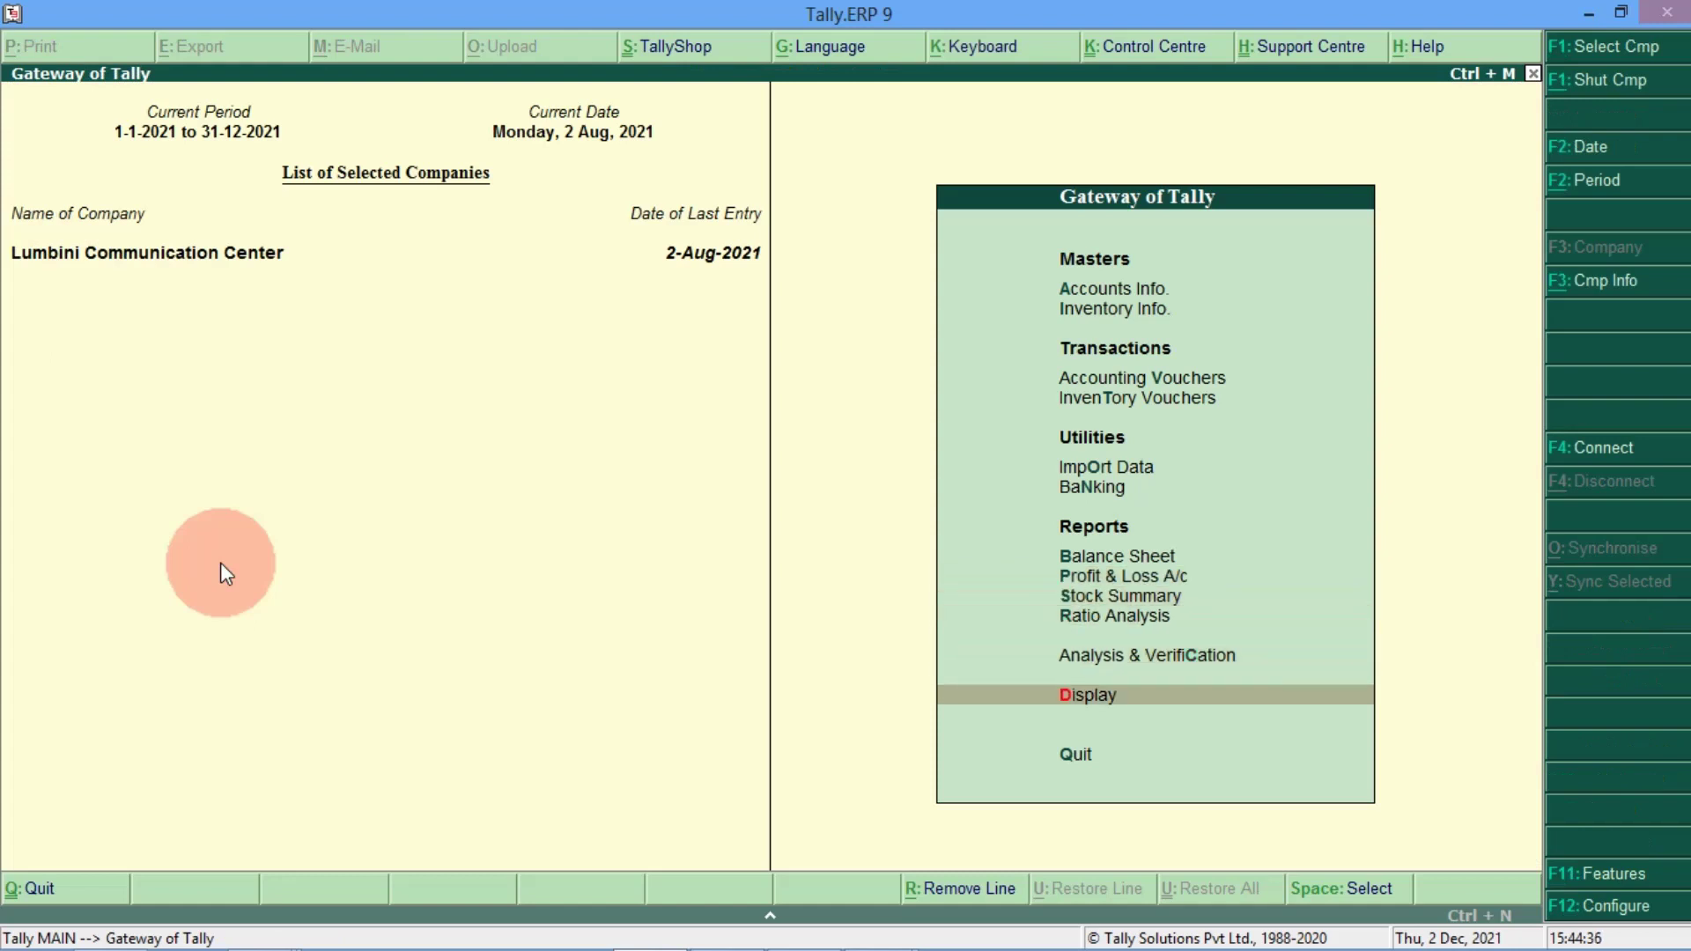
key("Up")
key("Return")
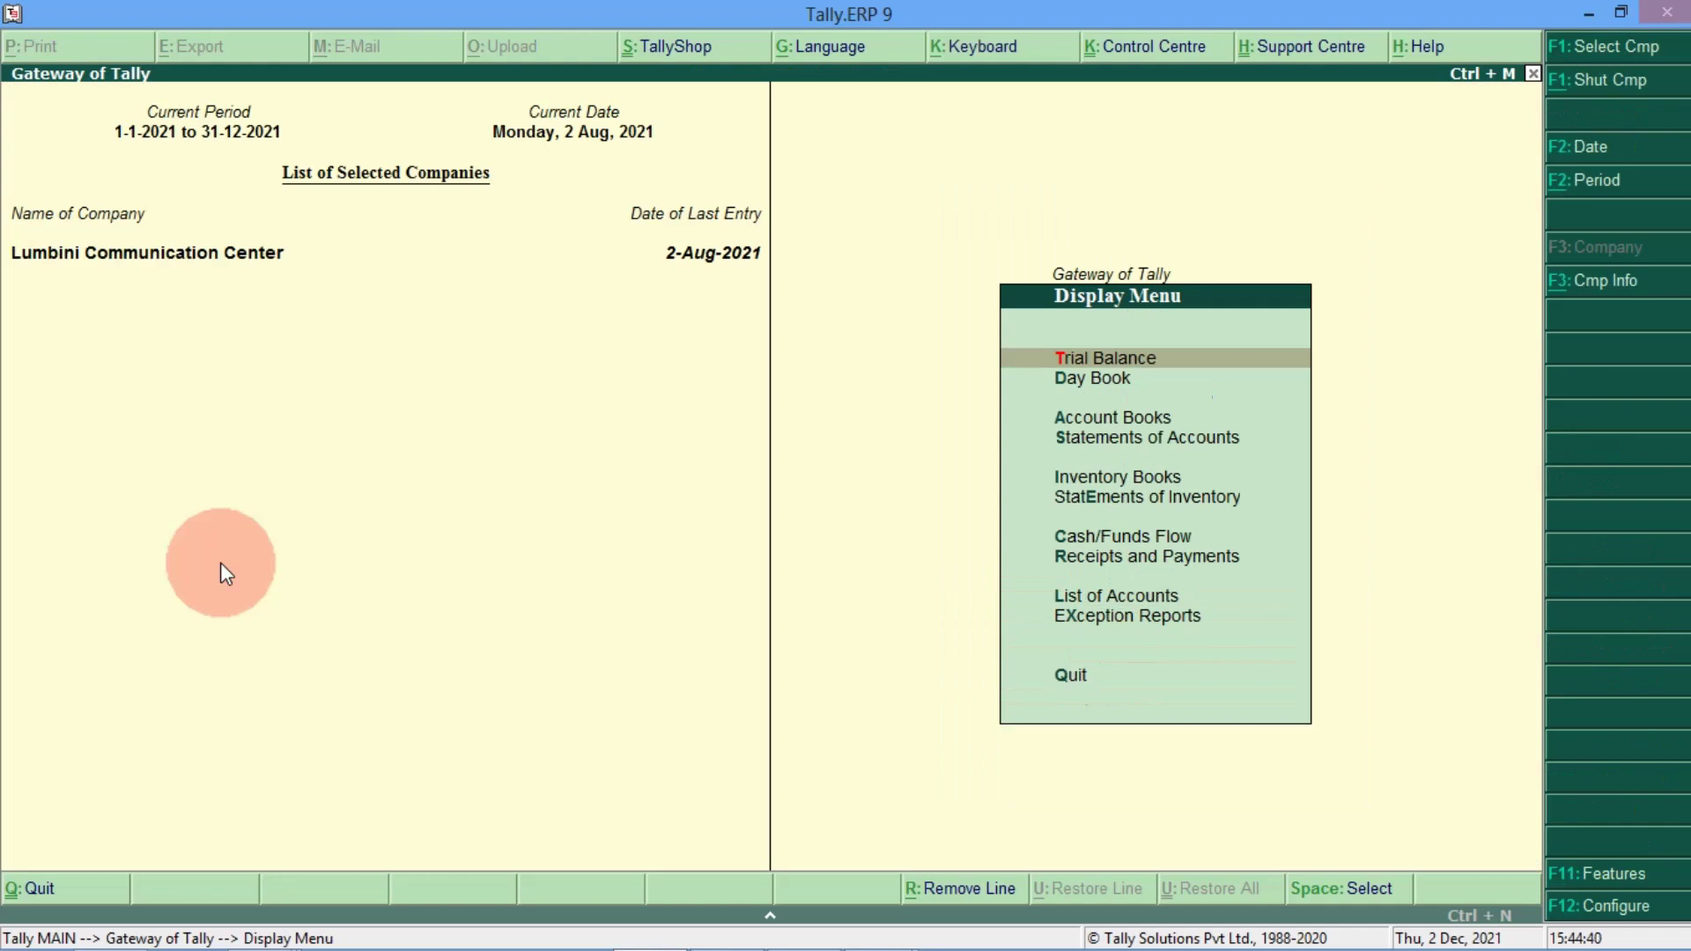
key("Down")
key("Down")
key("Down")
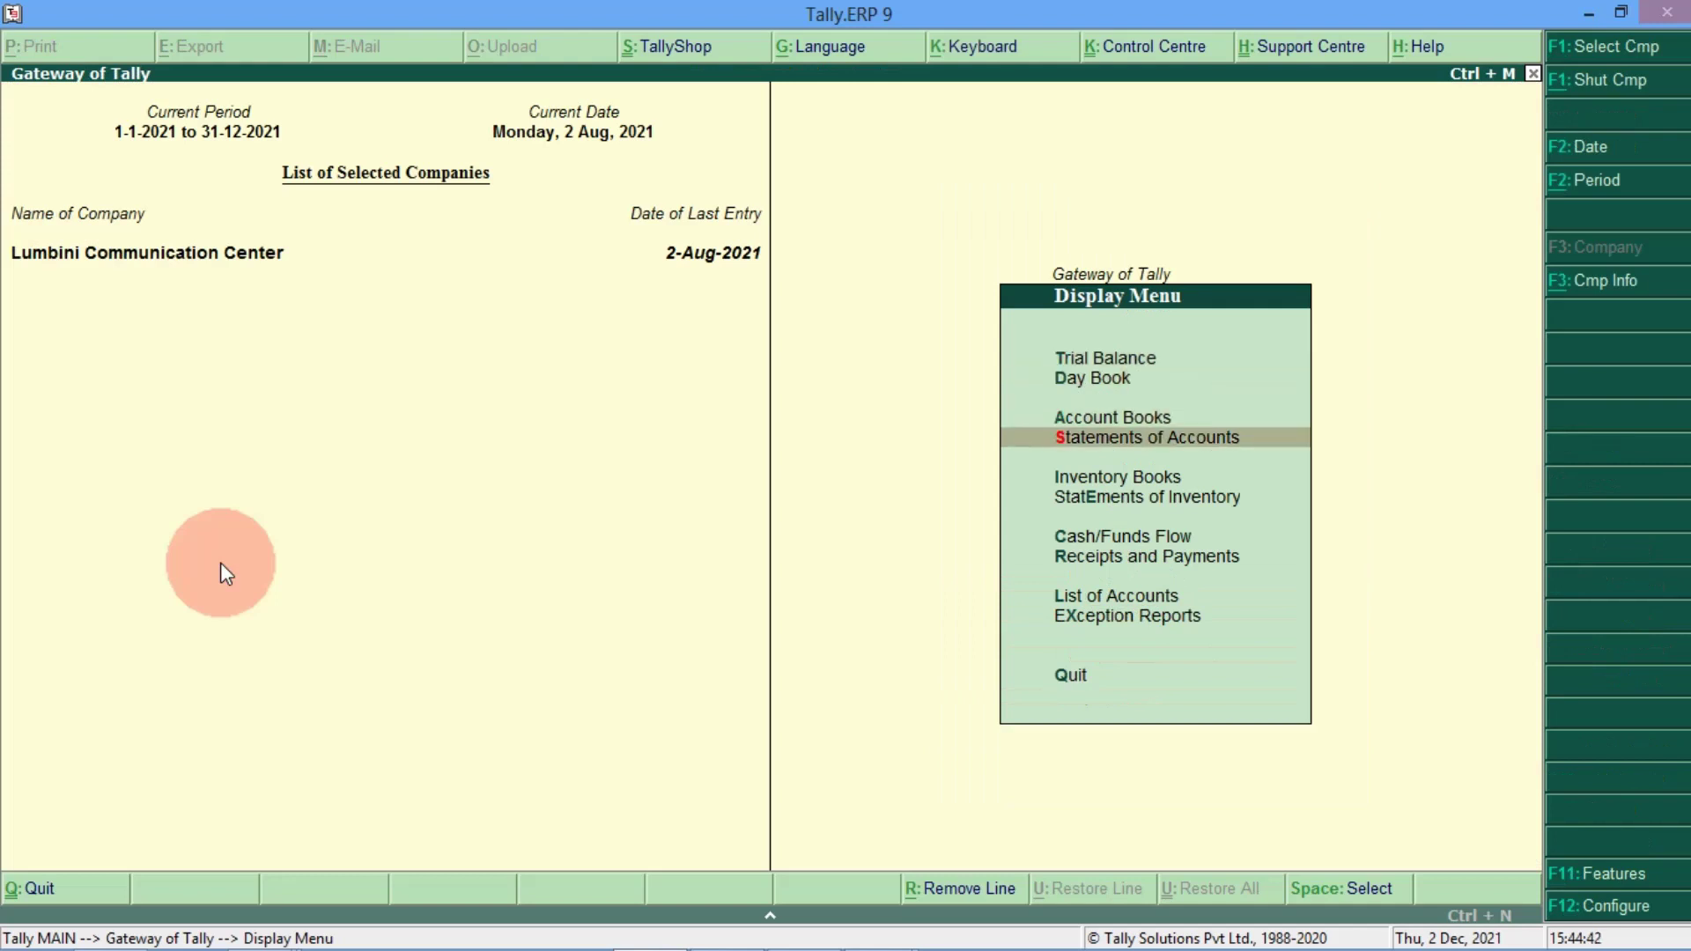
key("Up")
key("Return")
key("Down")
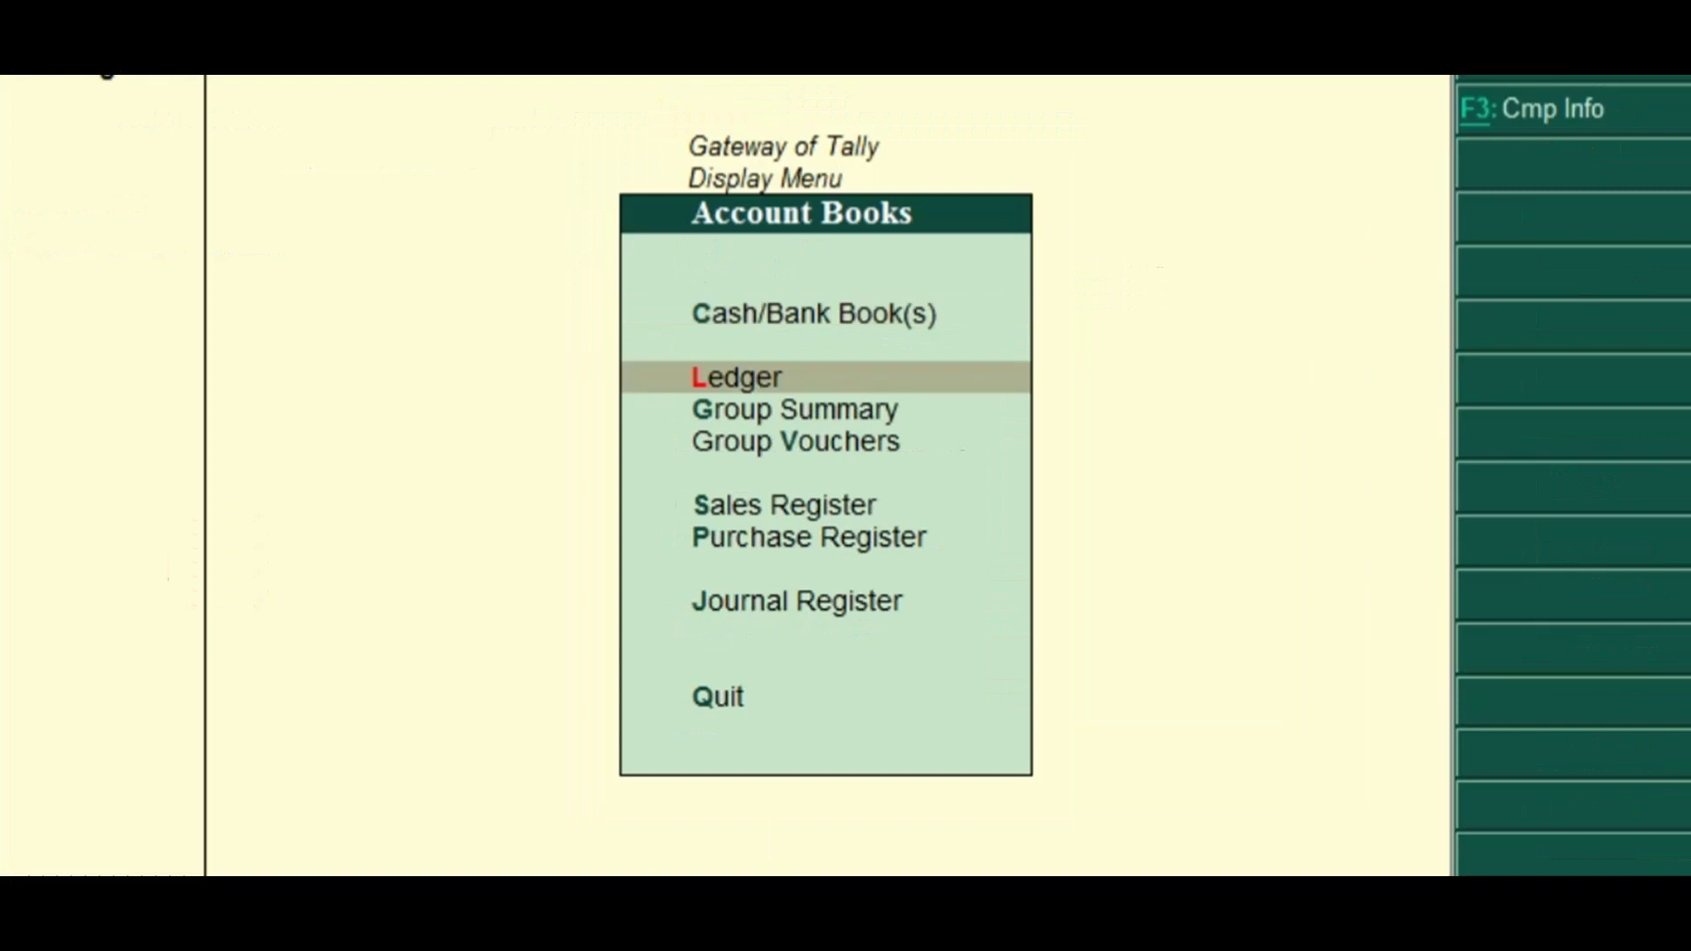
key("Return")
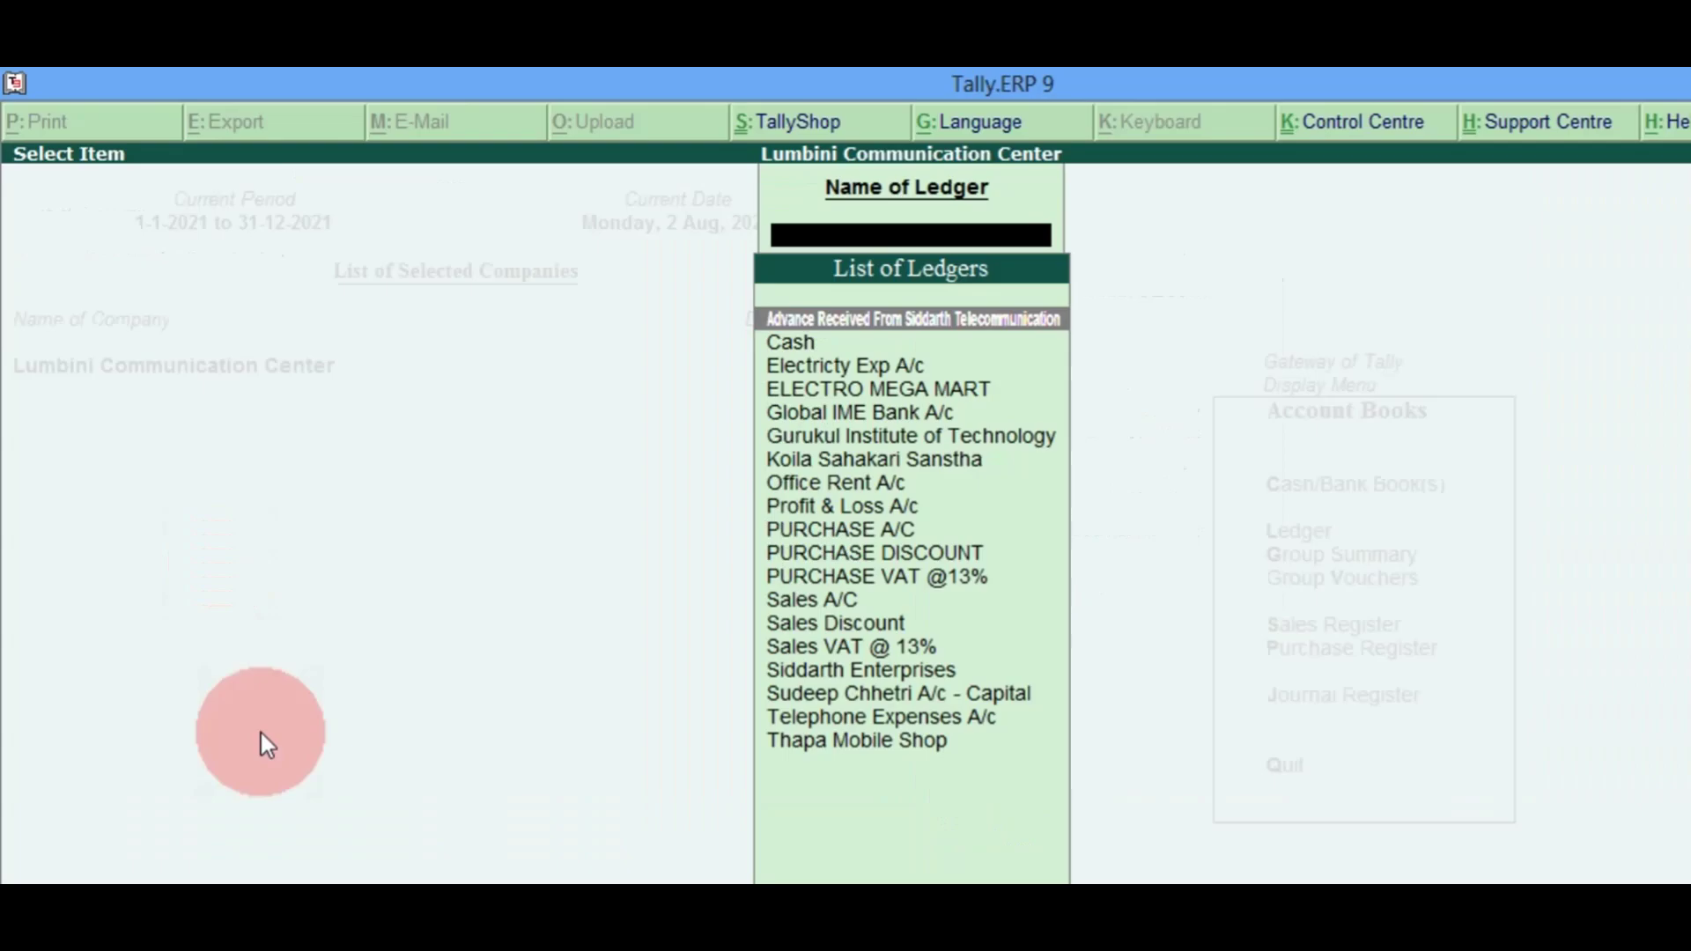
Step: Review the ledger vouchers of Office Rent A/c and return to the list of ledgers
key("Down")
key("Down")
key("Down")
key("Down")
key("Down")
key("Down")
key("Down")
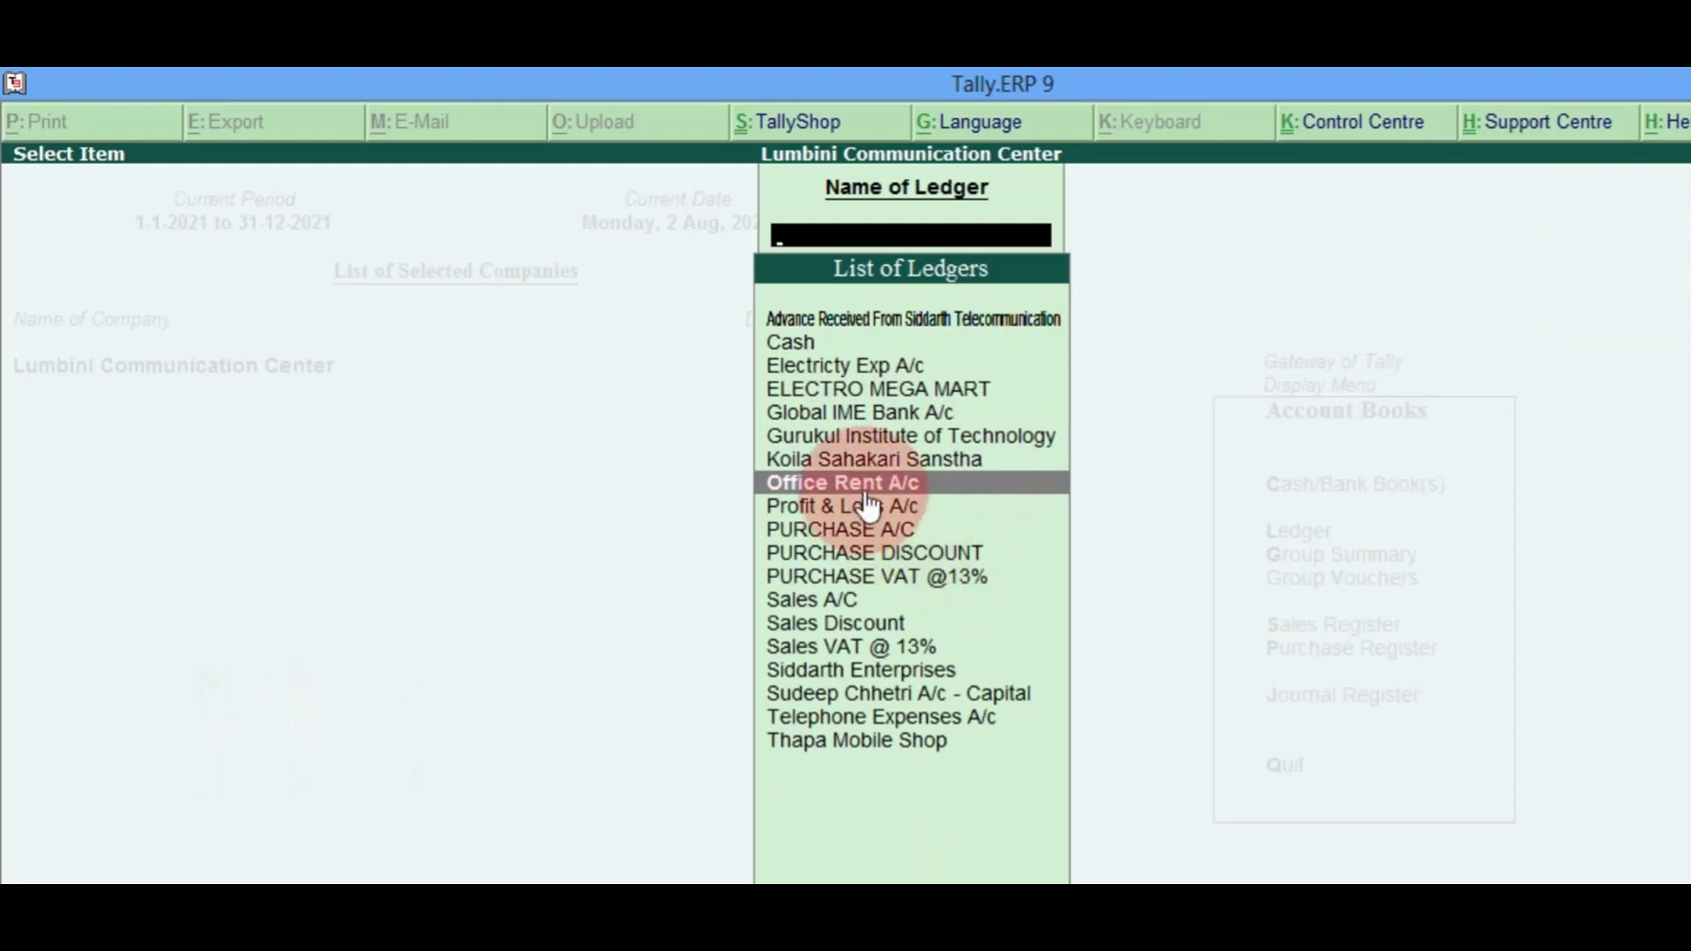
key("Return")
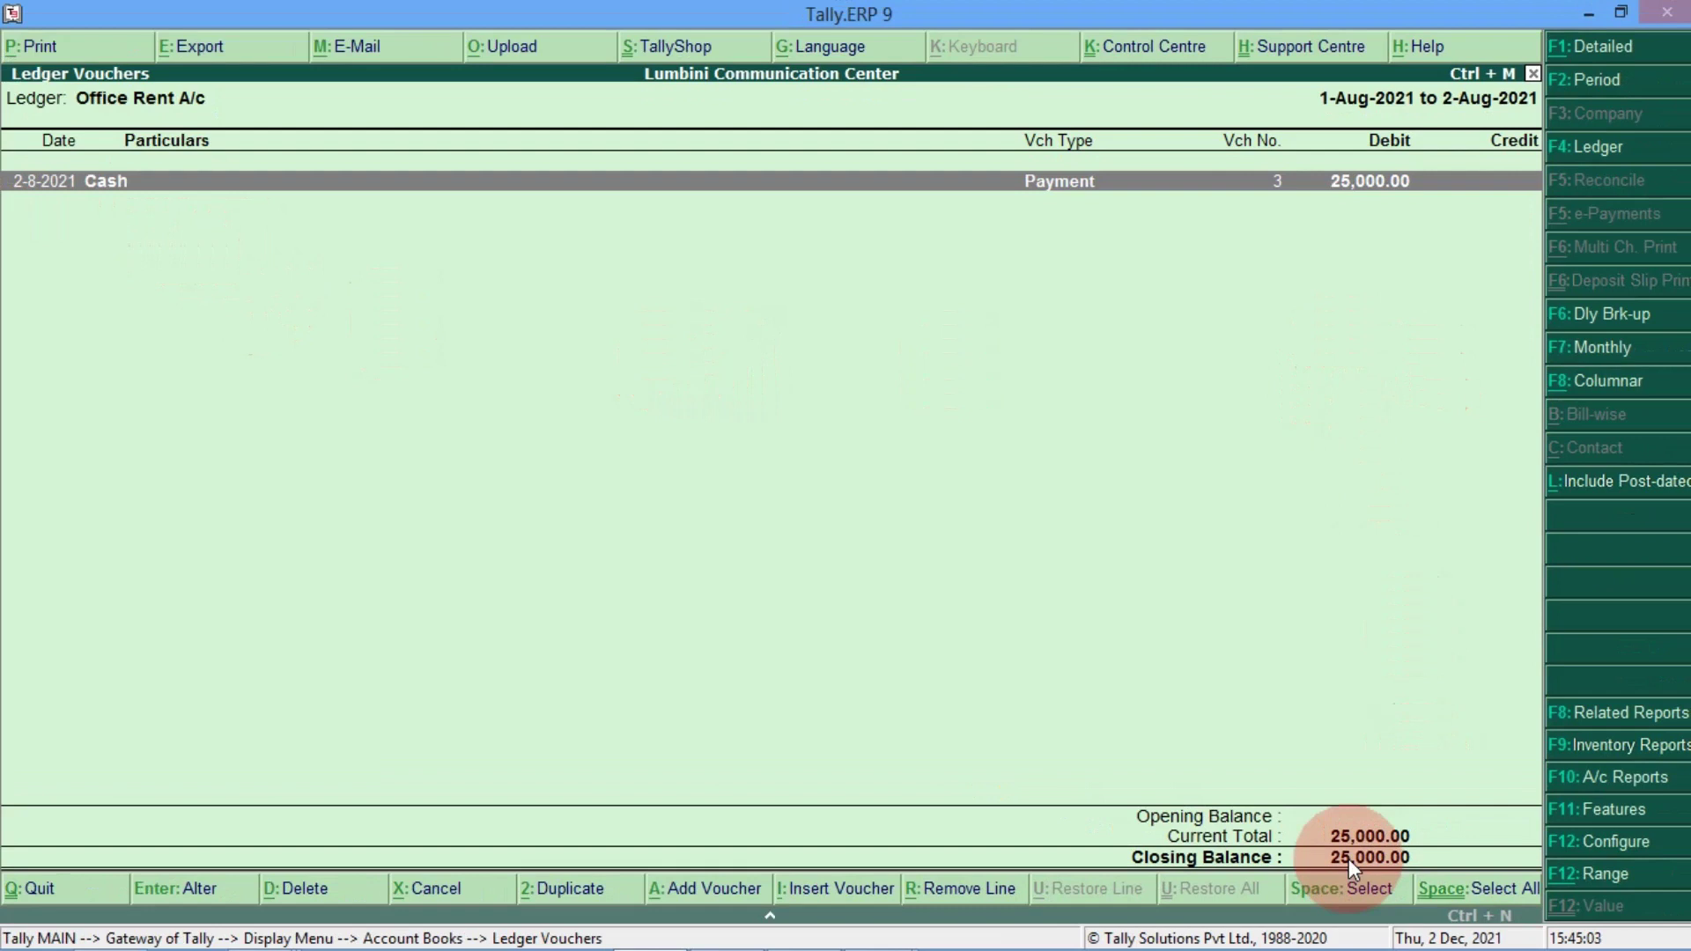
key("Escape")
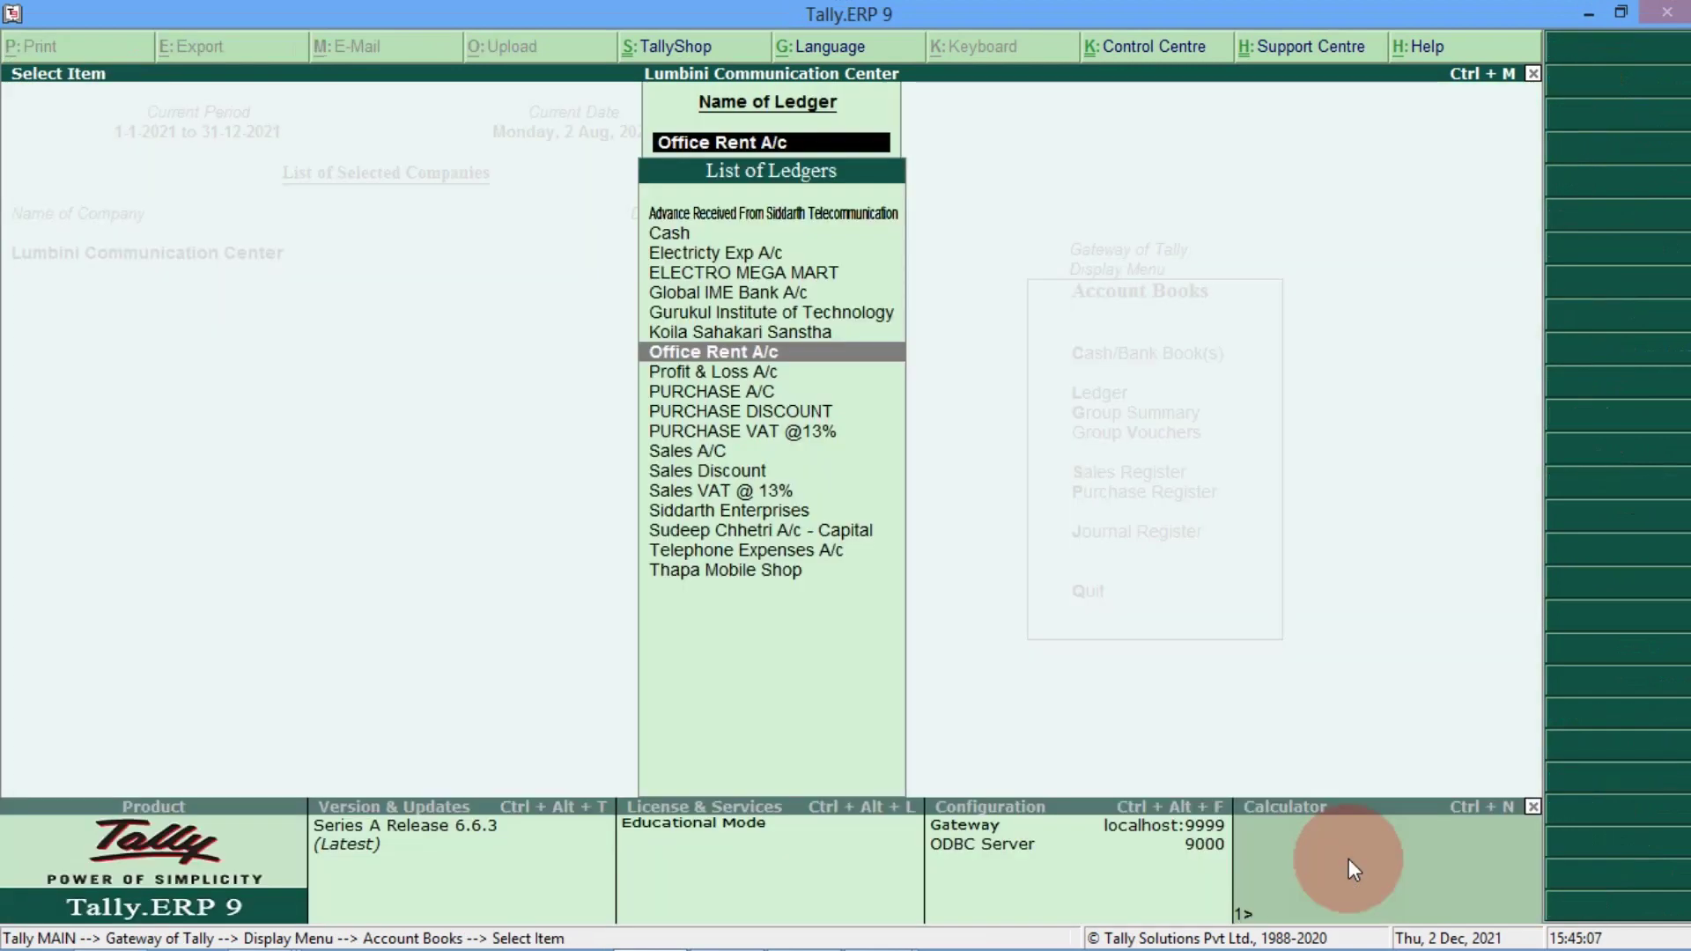
Step: View the ledger vouchers of Electricty Exp A/c
key("Up")
key("Up")
key("Up")
key("Up")
key("Up")
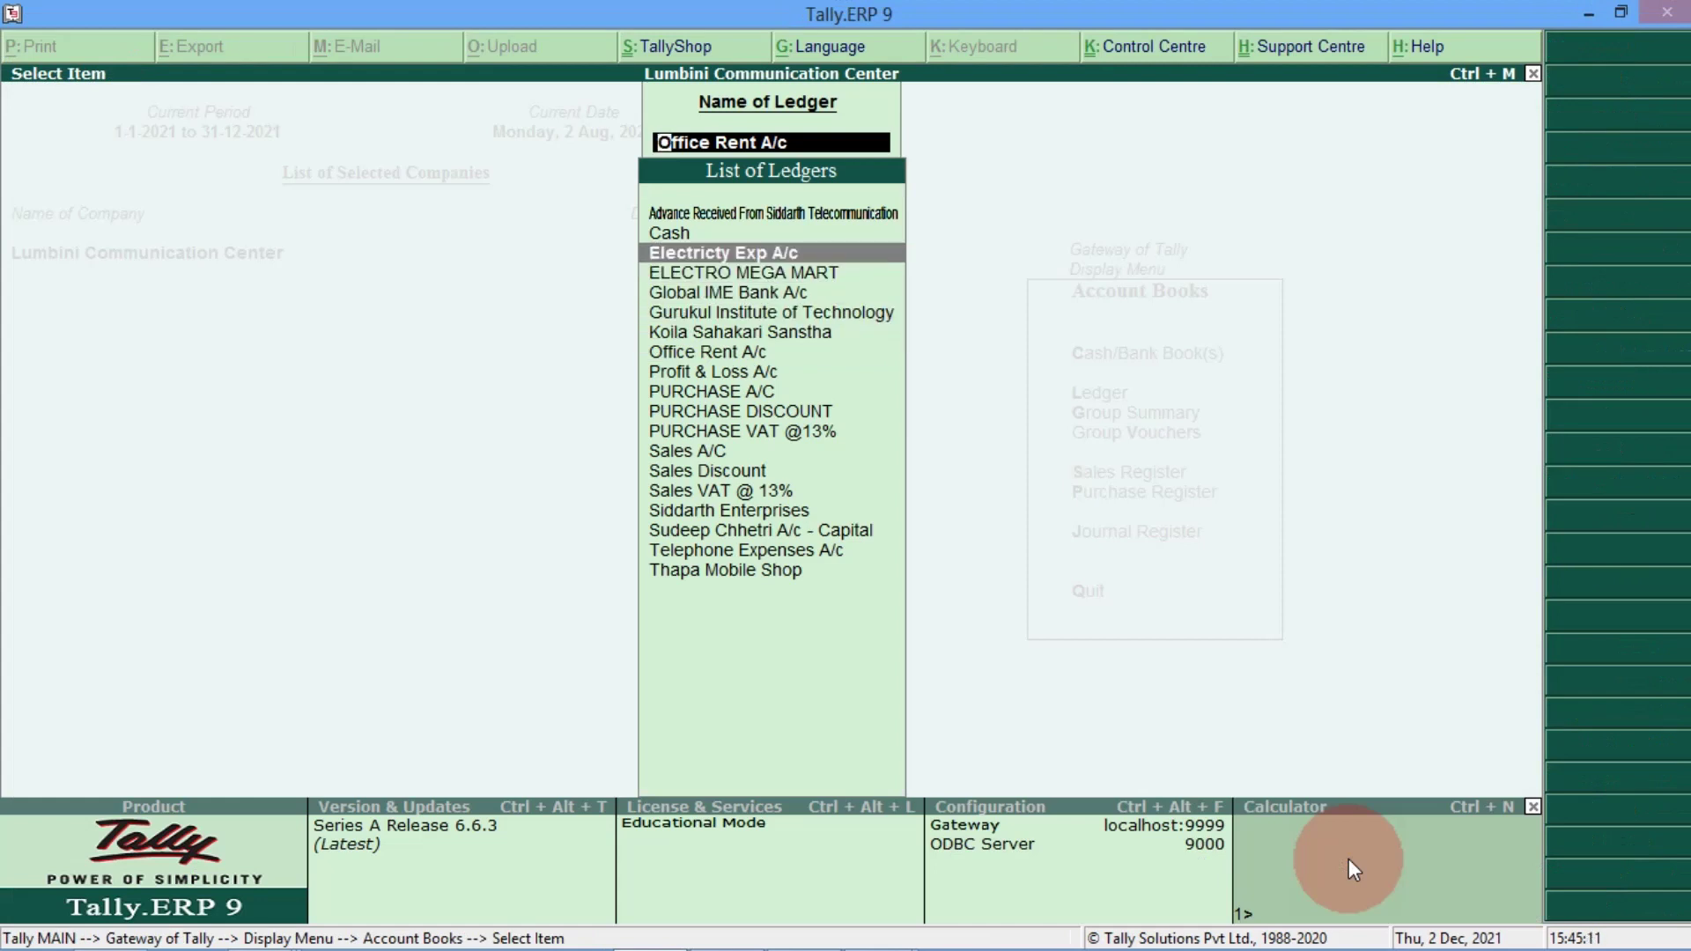
key("Return")
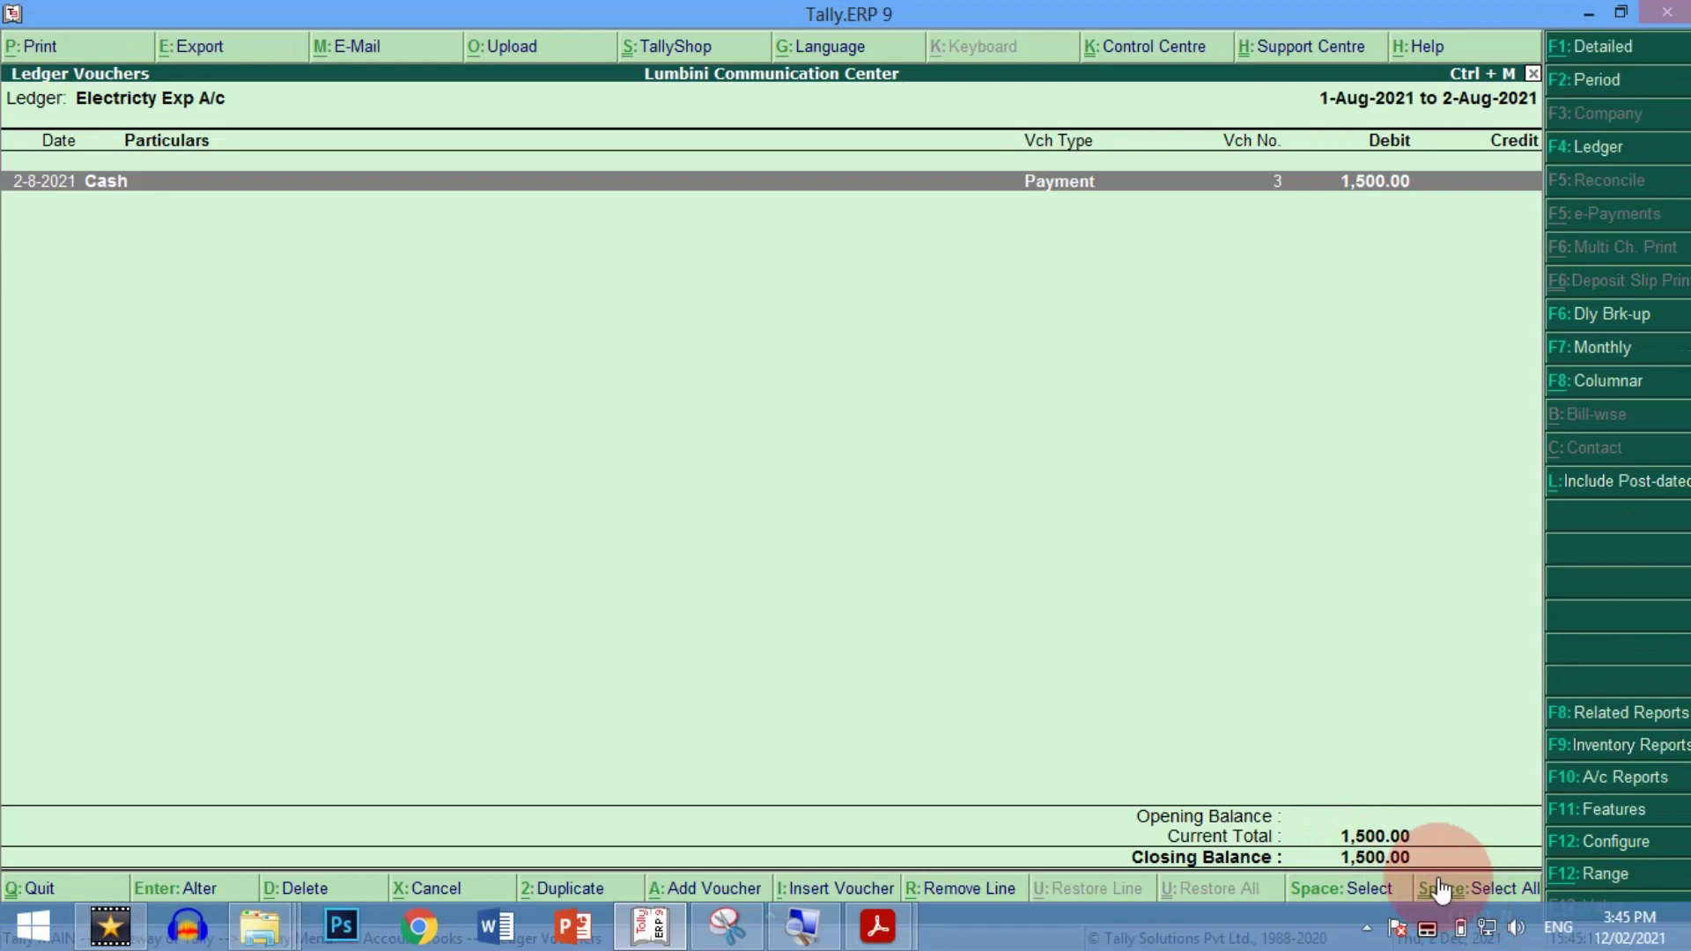